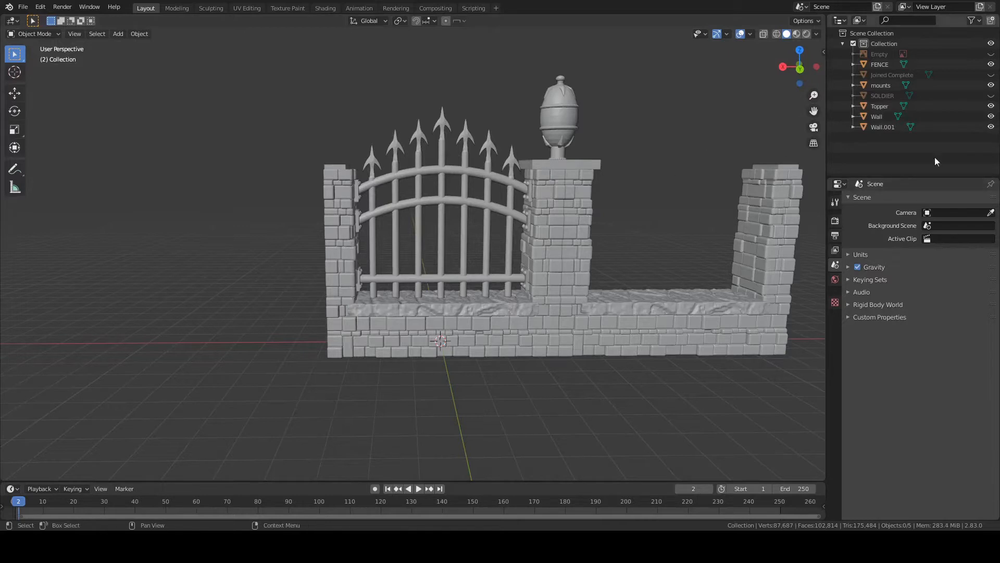
Hide the Wall.001 and Topper objects so only the fence, mounts and first wall section remain
left_click(990, 127)
left_click(990, 106)
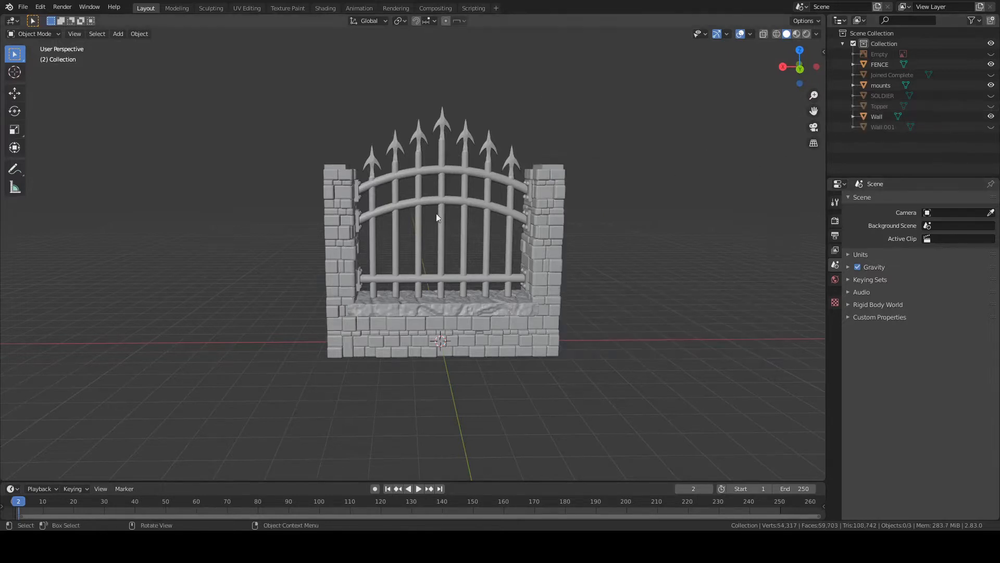
middle_click_drag(410, 248, 442, 229)
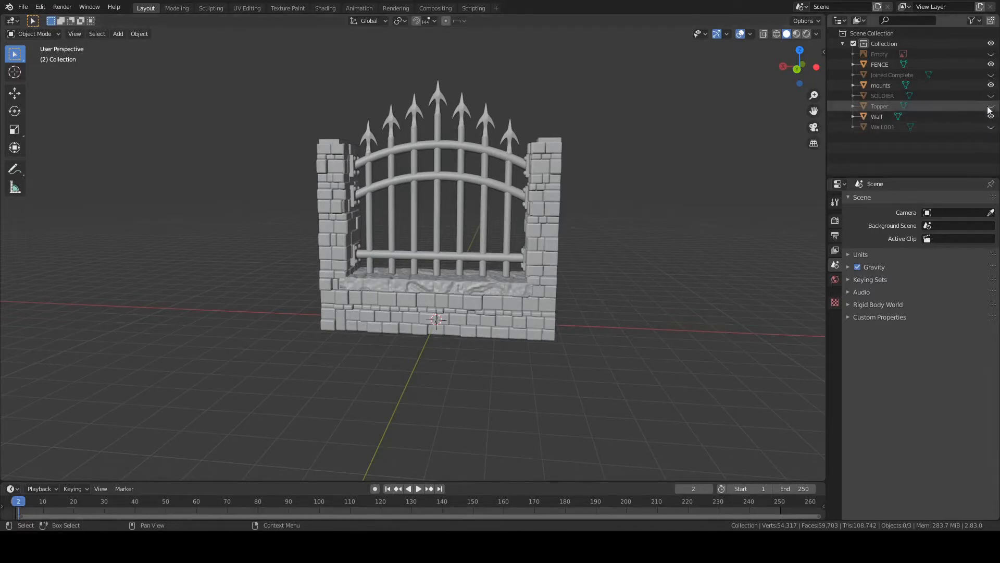
Show the Joined Complete object, examine its mesh from several angles in wireframe and solid shading, and hide it again
left_click(990, 74)
middle_click_drag(301, 203, 491, 216)
scroll(492, 217, "up", 6)
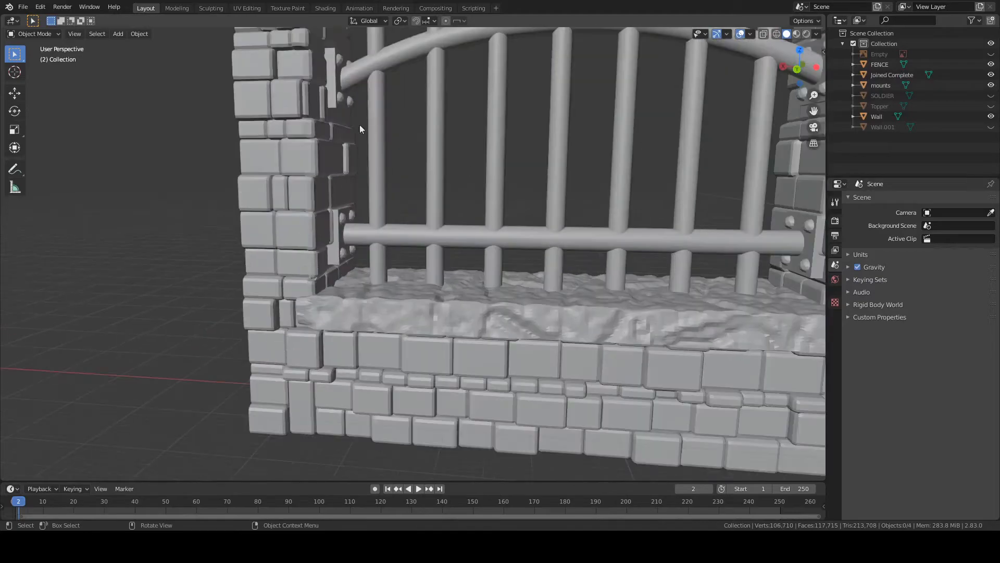
key("shift+z")
mouse_move(395, 199)
middle_mouse_down()
mouse_move(345, 168)
mouse_move(417, 214)
mouse_move(450, 208)
mouse_move(464, 180)
mouse_move(400, 222)
mouse_move(460, 174)
mouse_move(397, 183)
mouse_move(719, 130)
mouse_move(480, 197)
mouse_move(453, 159)
middle_mouse_up()
scroll(453, 156, "down", 3)
scroll(397, 183, "down", 4)
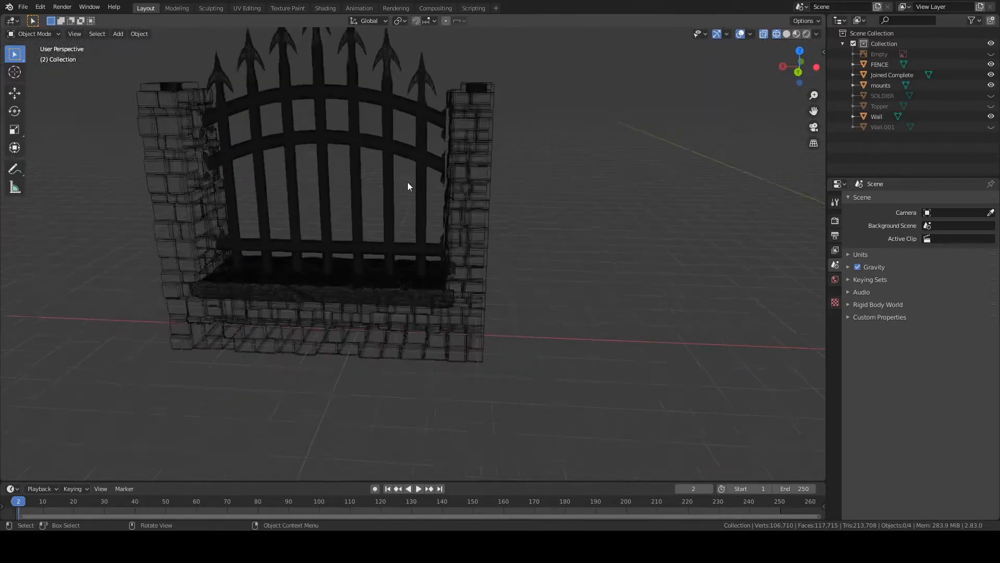
mouse_move(717, 242)
middle_mouse_down("shift")
mouse_move(313, 213)
mouse_move(162, 218)
middle_mouse_up("shift")
key("shift+z")
middle_click_drag(600, 151, 337, 184, "shift")
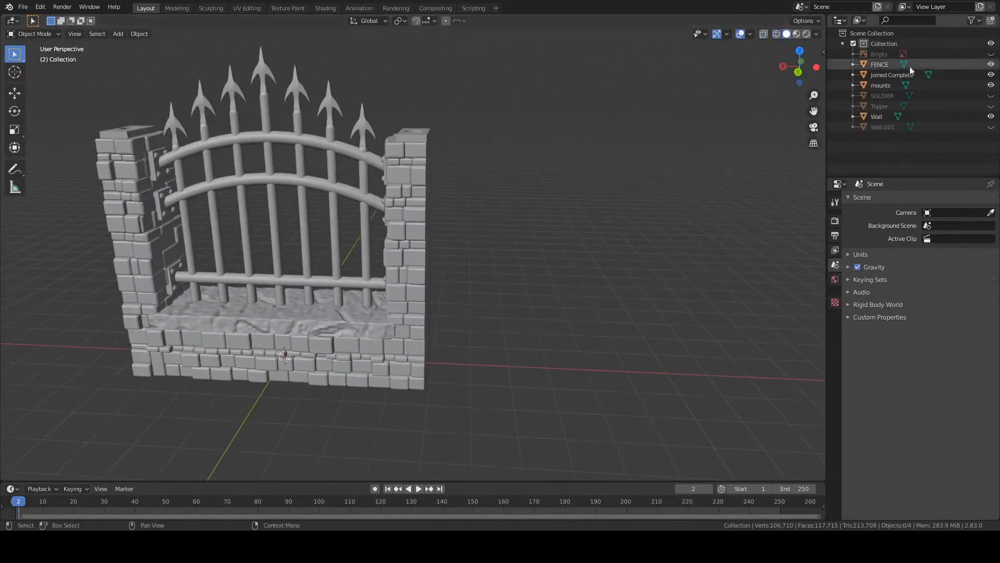
left_click(991, 75)
Examine in wireframe how the separate fence bars meet the mounts and the wall pillar
key("shift+z")
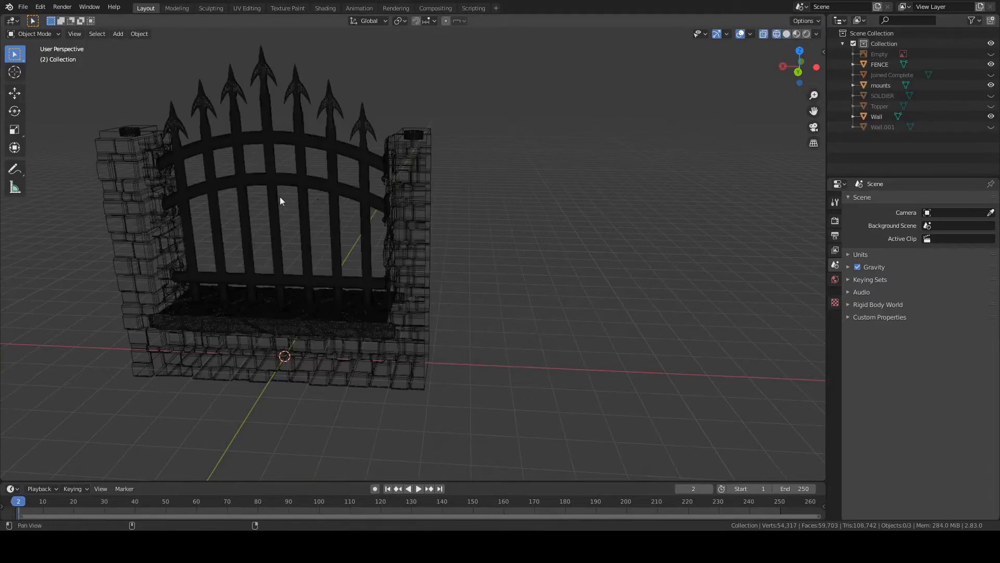
mouse_move(279, 196)
left_mouse_down("alt+shift")
mouse_move(467, 215)
mouse_move(411, 199)
left_mouse_up("alt+shift")
scroll(412, 201, "up", 6)
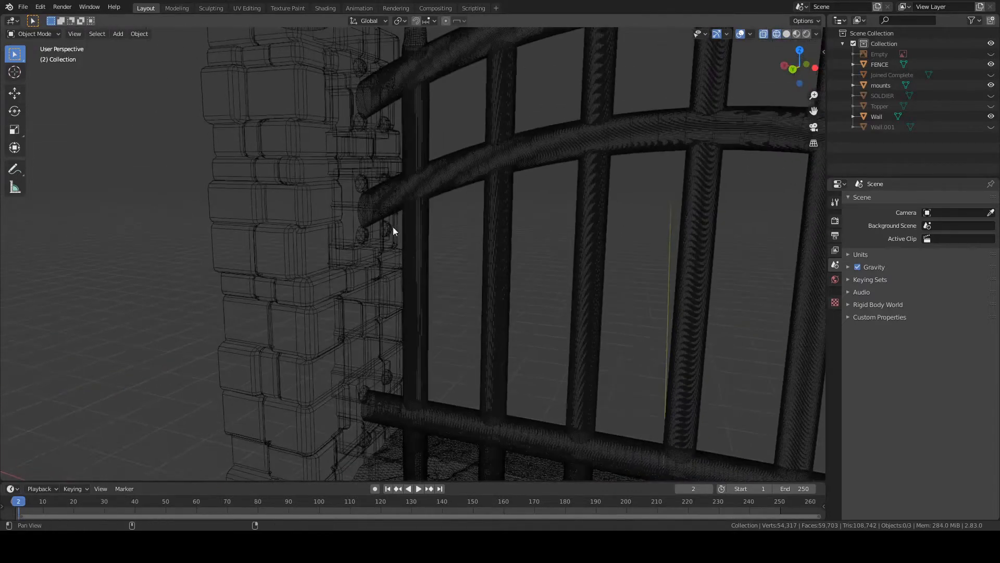
key("shift+z")
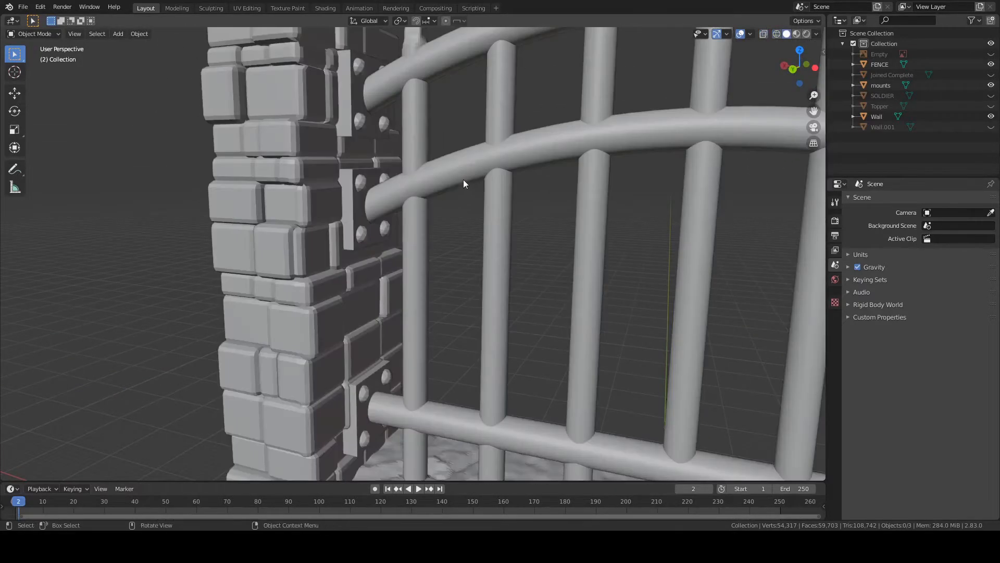
Move the fence away from the mounting plates on the pillar
left_click(464, 179)
key("g")
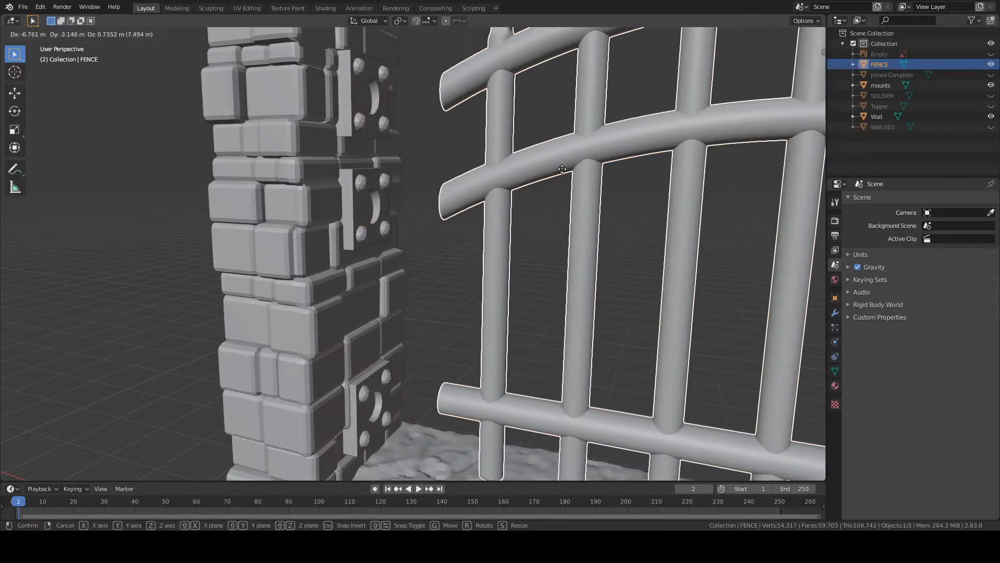
left_click(562, 169)
Move the mounts object off the pillars and well clear of the wall and fence
left_click(358, 185)
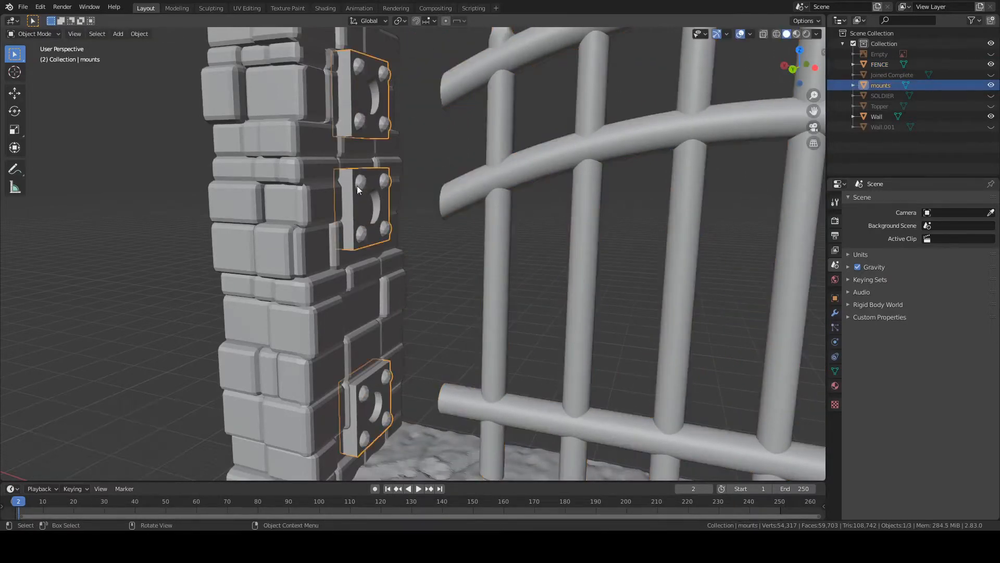
key("g")
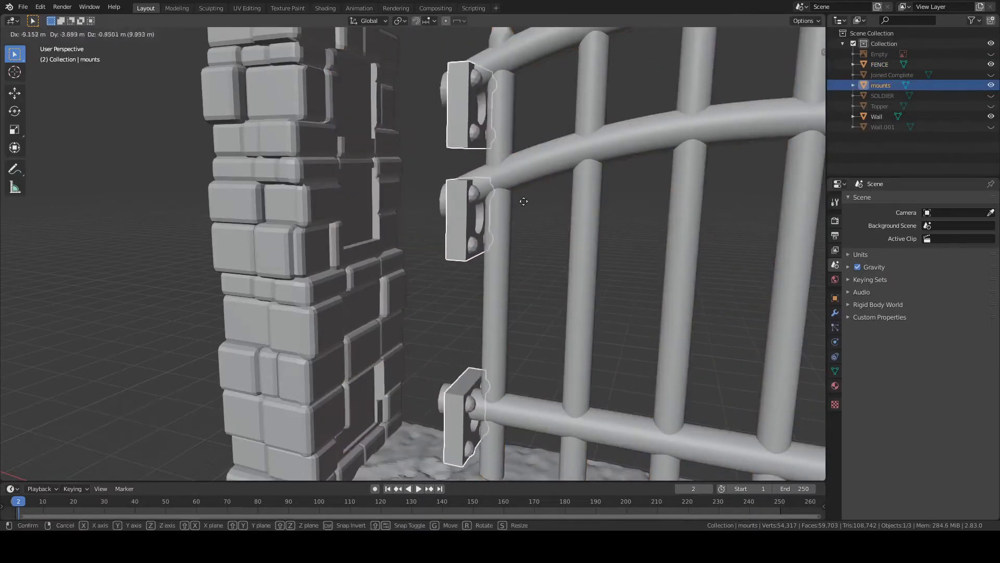
left_click(458, 193)
scroll(458, 193, "down", 8)
middle_click_drag(457, 193, 512, 223)
key("g")
left_click(165, 181)
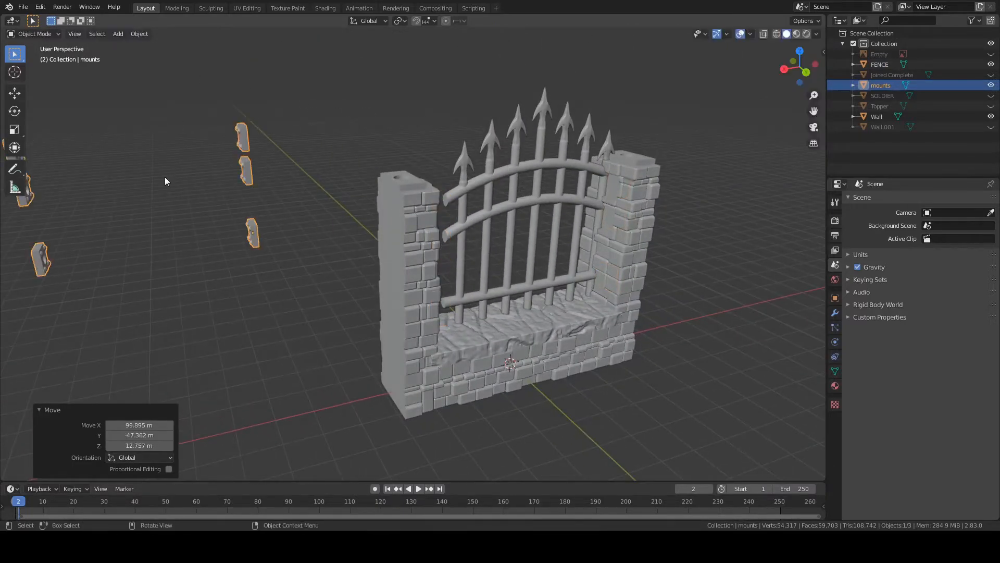
middle_click_drag(460, 208, 394, 190)
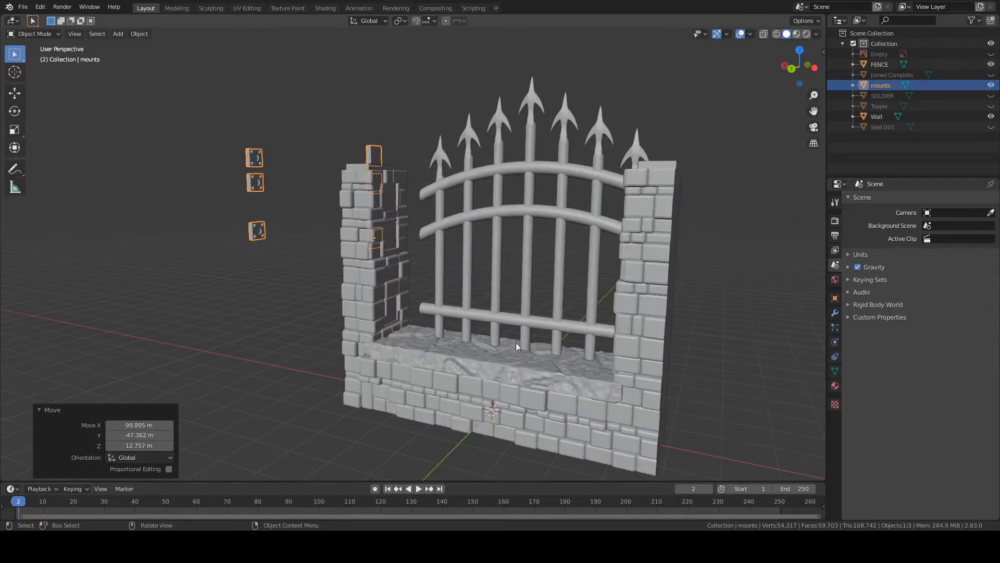
Try another move of the fence and undo the last two operations
left_click(518, 319)
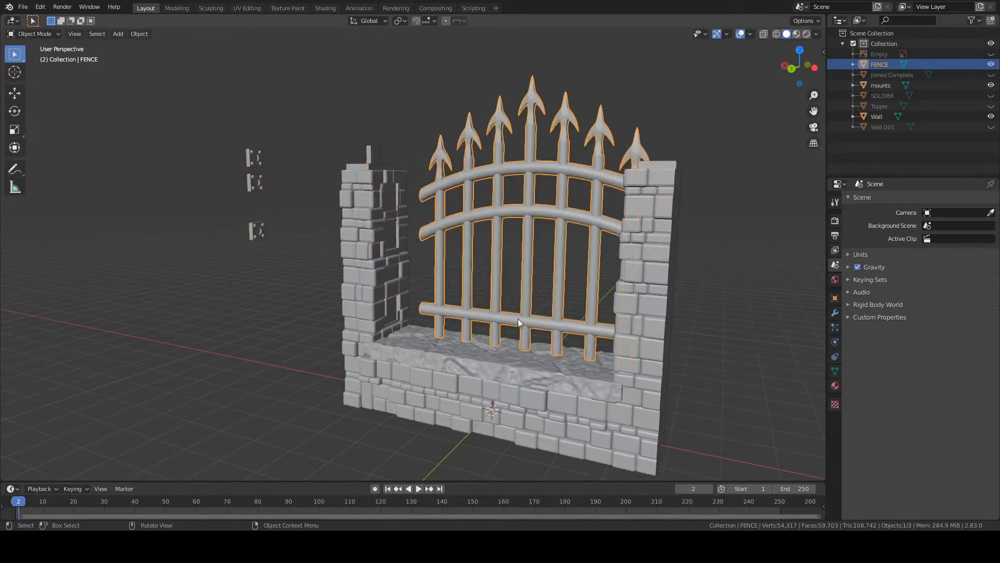
key("g")
left_click(498, 318)
left_click(498, 318)
key("ctrl+z")
key("ctrl+z")
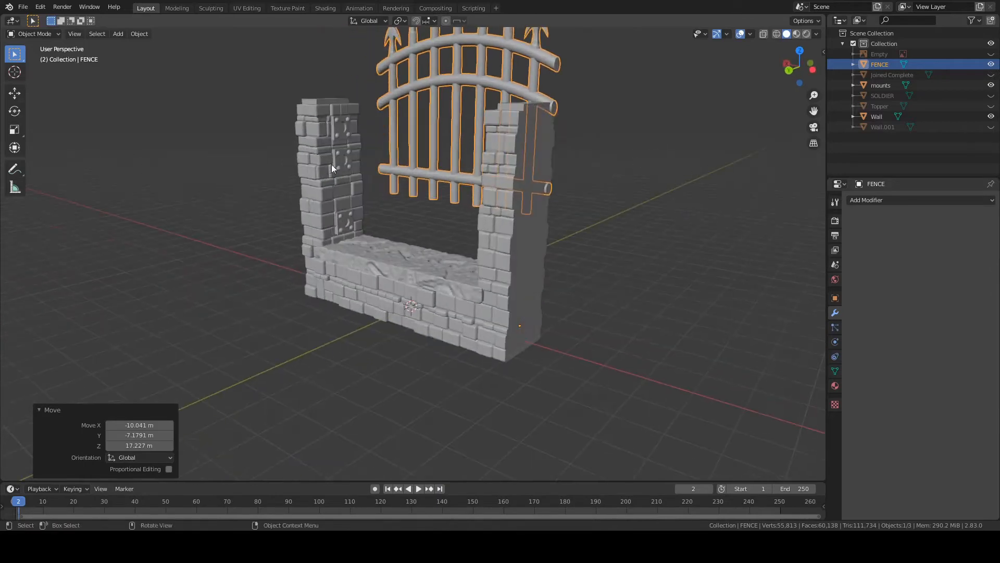
Move the mounts object out of the wall pillars
left_click(339, 165)
key("g")
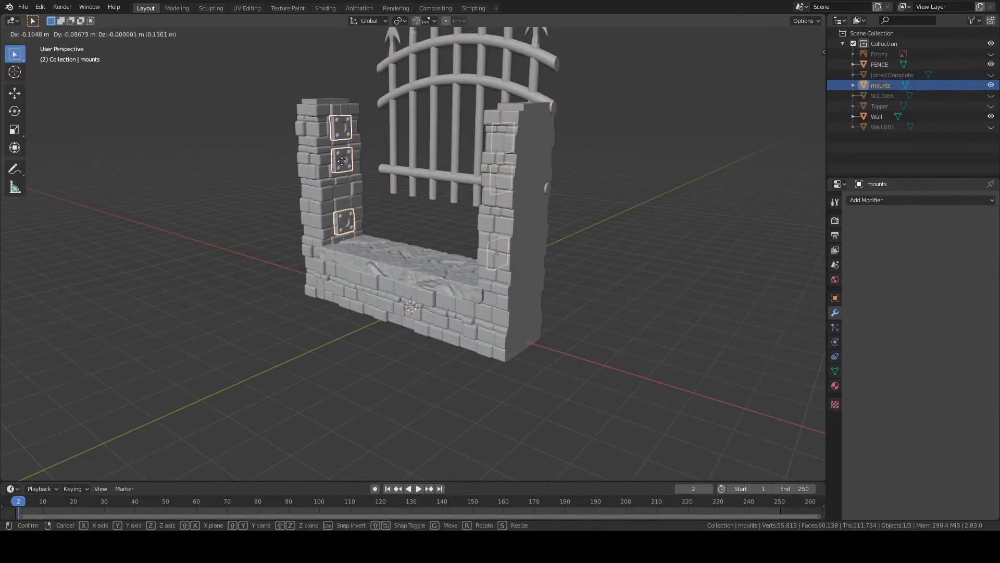
left_click(382, 155)
middle_click_drag(379, 158, 498, 207)
Rotate the fence 90° about the global X axis so it lies flat
left_click(439, 121)
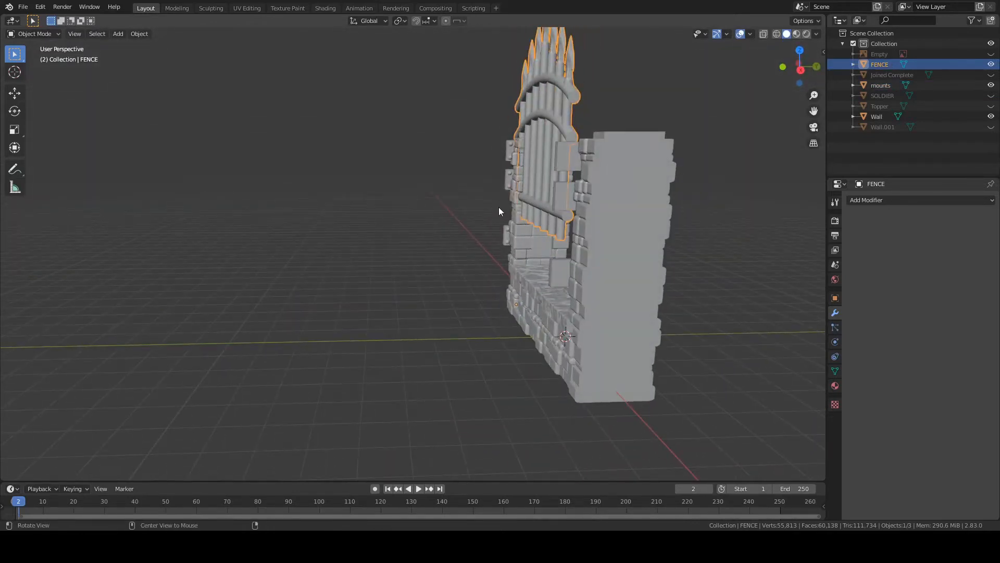
key("r")
type("x")
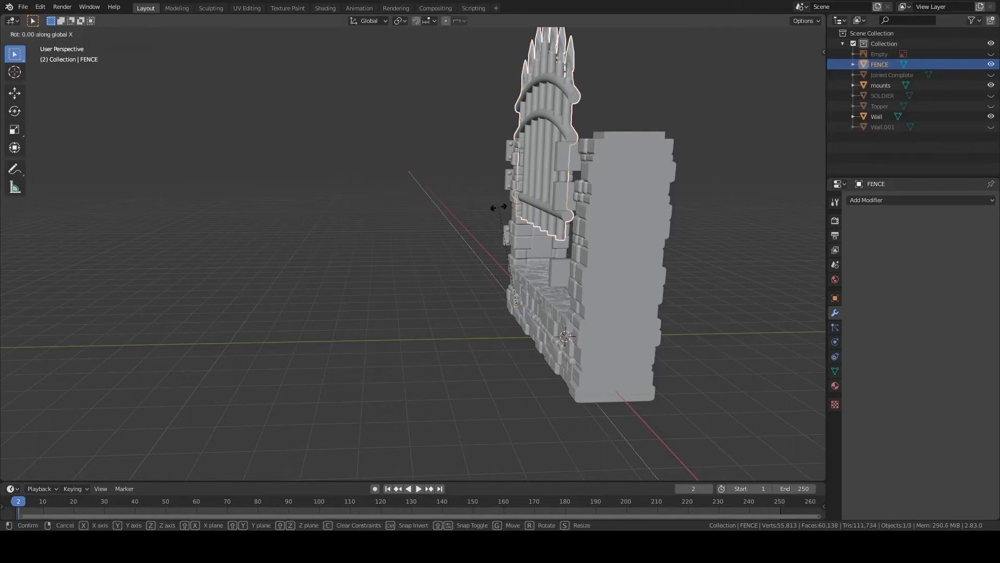
type("90")
key("Return")
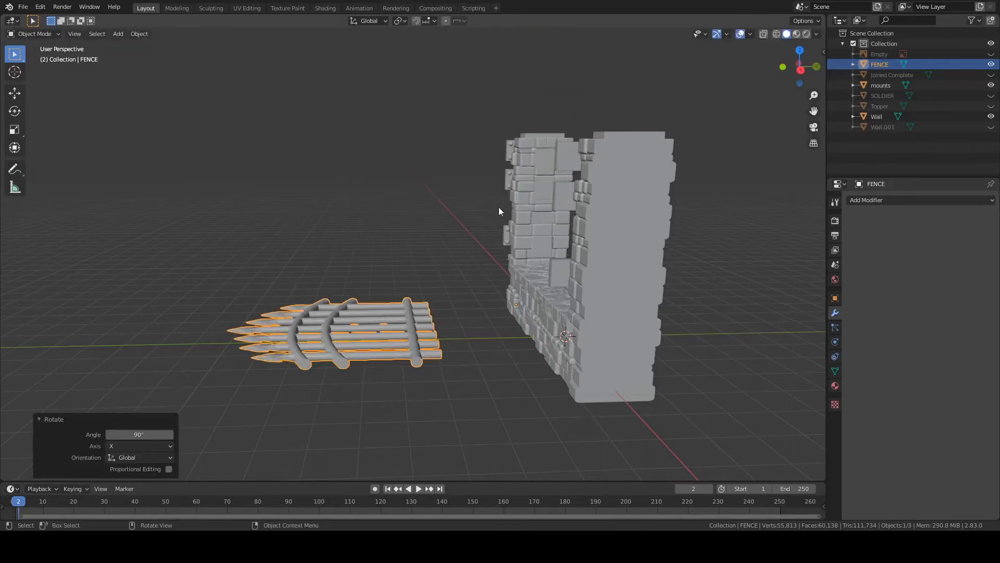
Move the mounts object about 26.7 m in X, -6.6 m in Y and 17.2 m in Z, clear of the wall
left_click(567, 192)
middle_click_drag(658, 239, 547, 240)
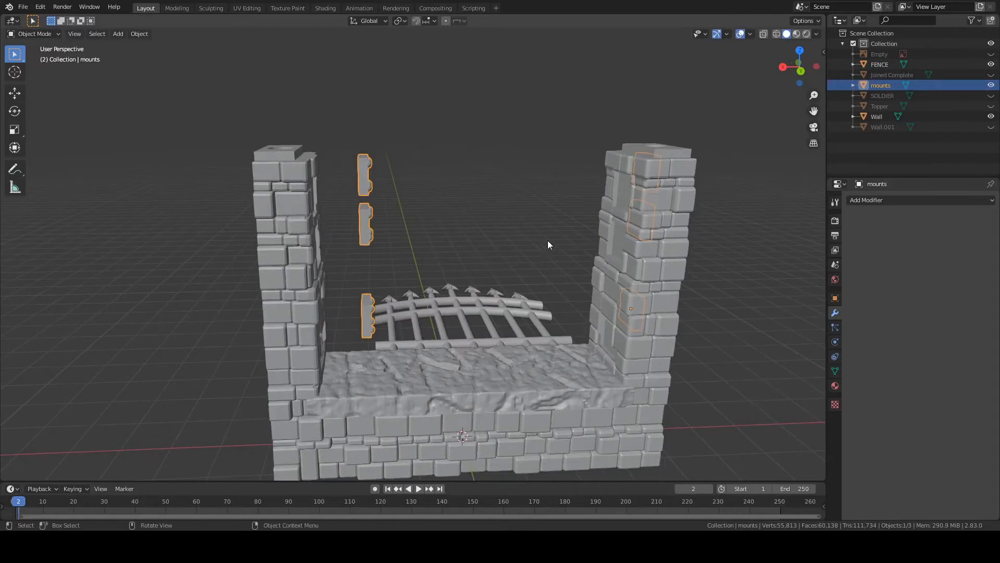
key("g")
left_click(422, 159)
middle_click_drag(422, 158, 397, 219)
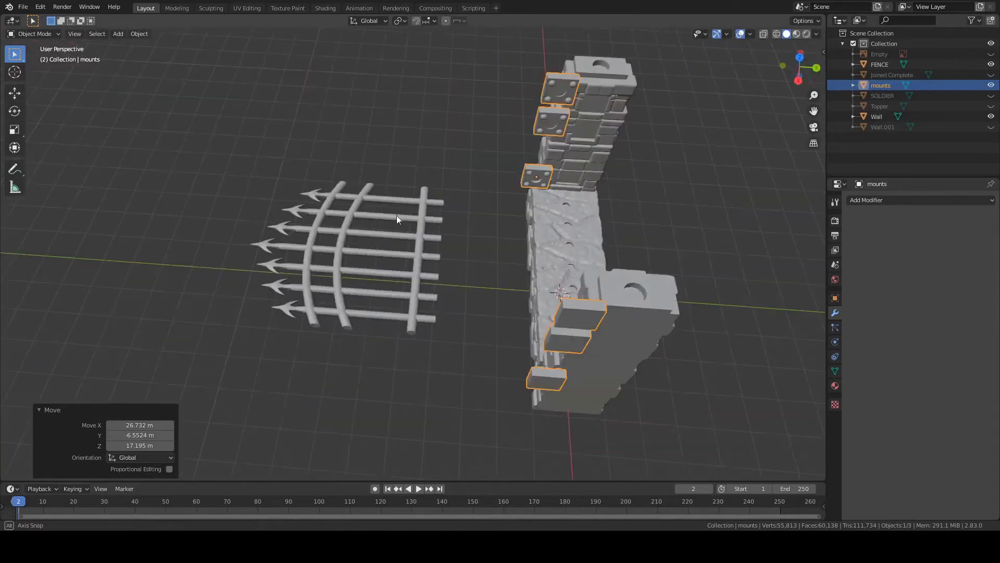
Separate the three mounting plates of one pillar side from the mounts mesh into their own object
key("Tab")
middle_click_drag(370, 337, 557, 107)
key("alt+z")
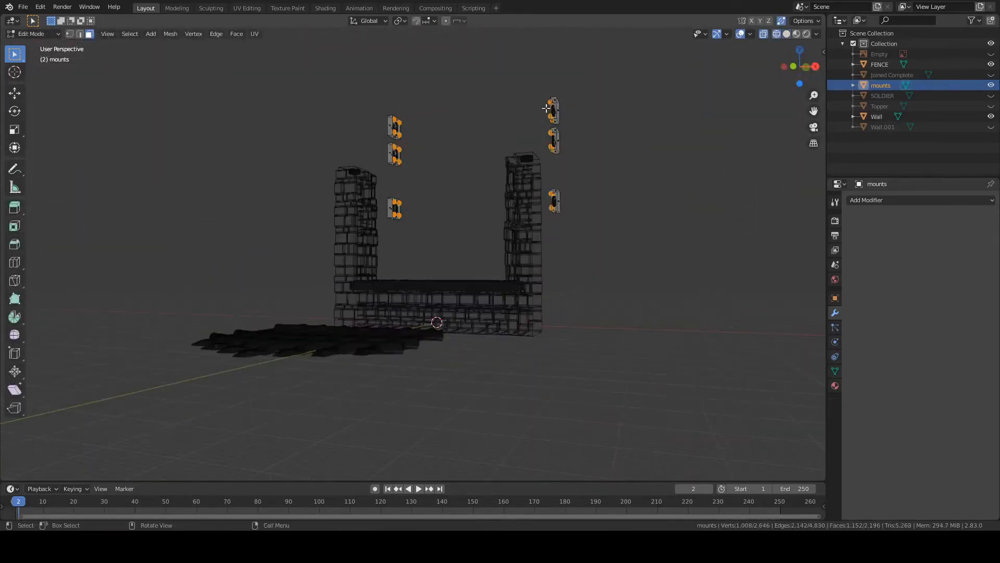
left_click_drag(530, 69, 599, 254)
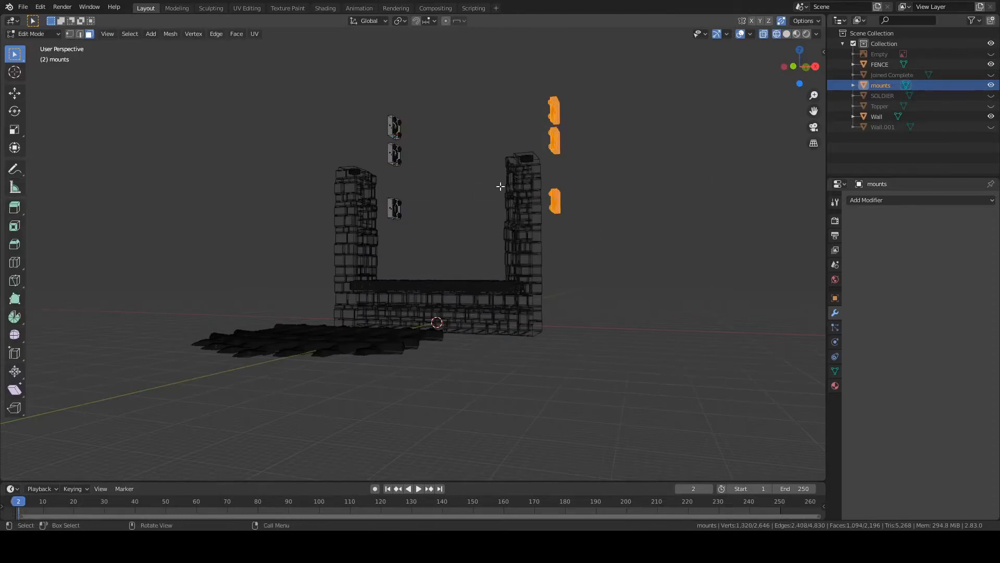
key("p")
left_click(458, 181)
Move the mounts object along the Z axis to about the height of the mounts.001 plates
mouse_move(464, 174)
middle_mouse_down()
mouse_move(474, 138)
mouse_move(495, 172)
middle_mouse_up()
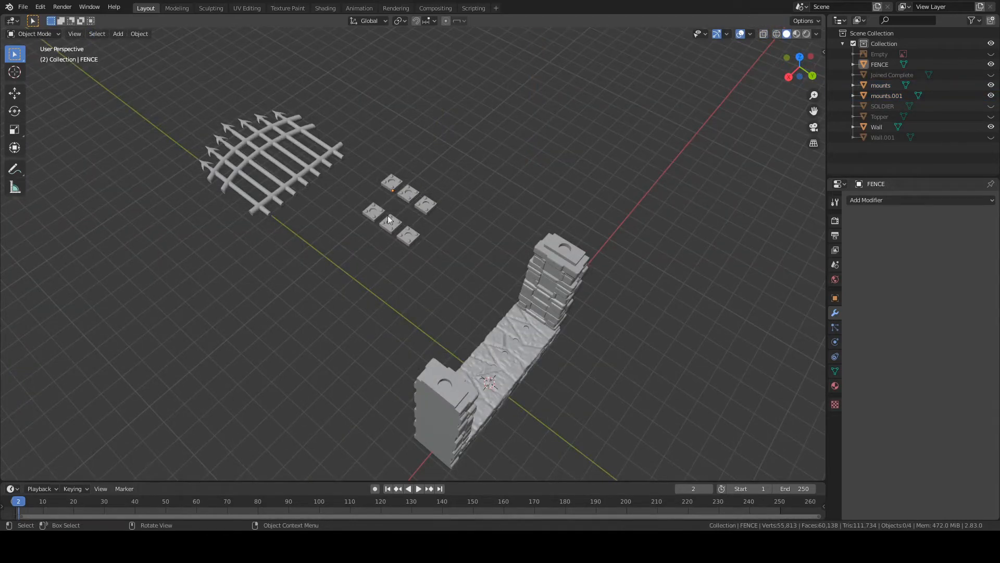
middle_click_drag(358, 257, 443, 205)
left_click_drag(361, 232, 527, 308, "alt")
left_click_drag(513, 271, 421, 288, "alt")
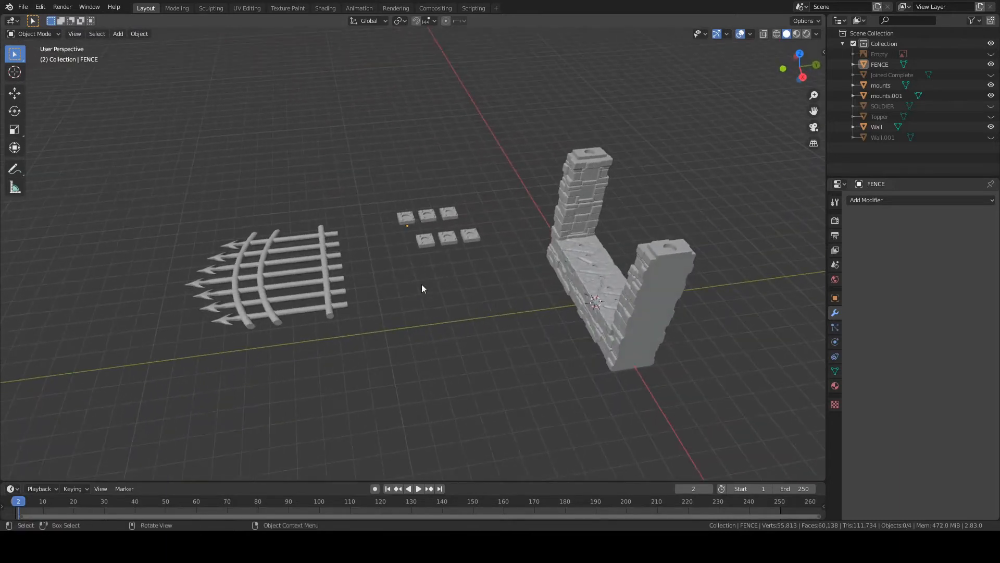
left_click(452, 238)
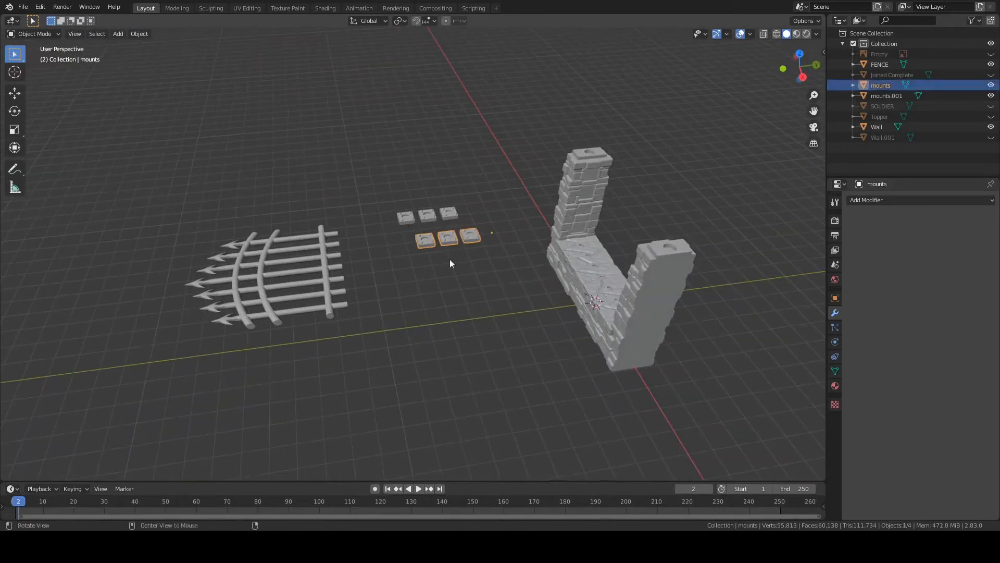
left_click_drag(449, 259, 442, 226, "alt")
key("g")
key("z")
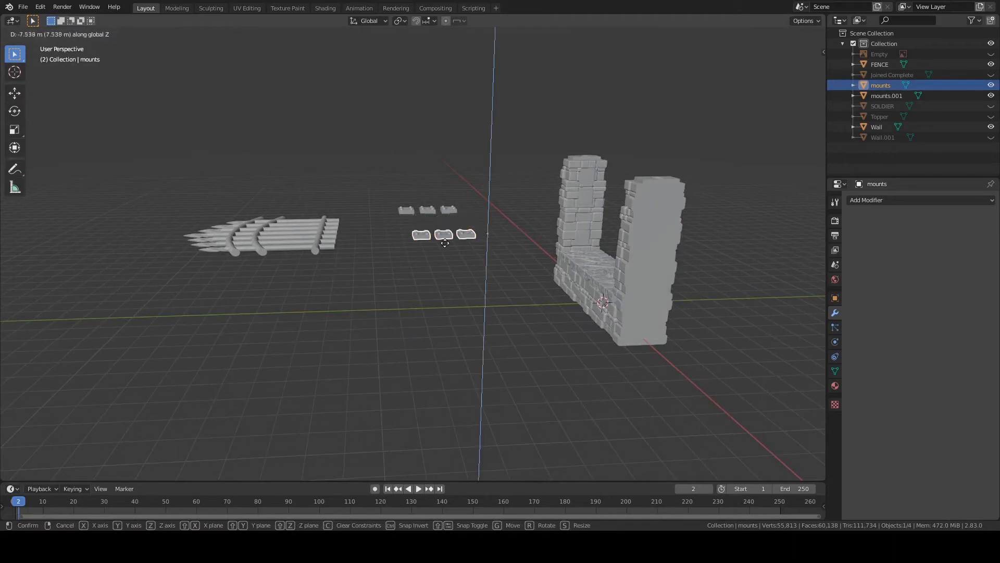
left_click(438, 224)
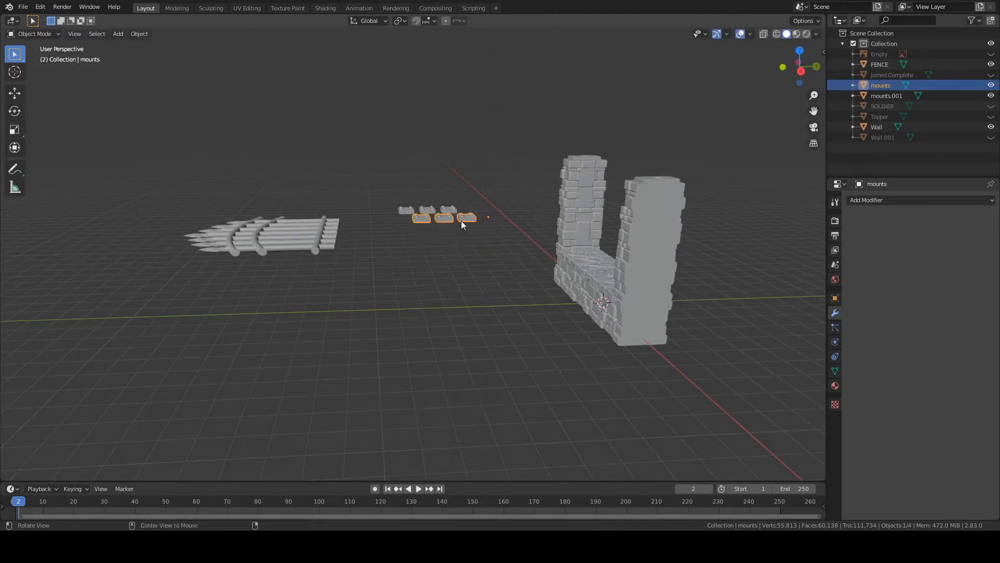
left_click_drag(461, 220, 454, 242, "alt")
left_click(469, 266)
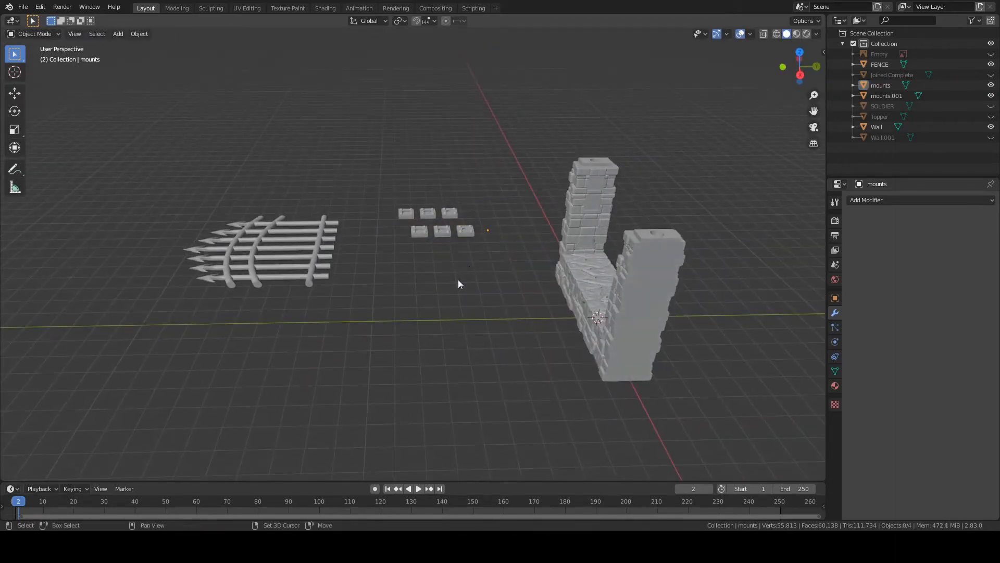
Add a plane at the world origin and scale it uniformly to about 64.8
key("shift+a")
mouse_move(458, 279)
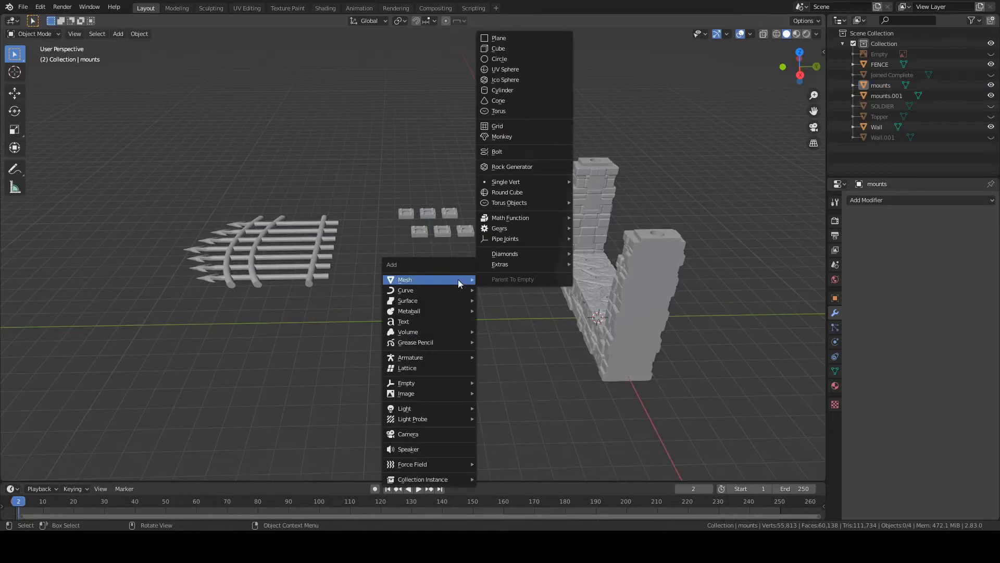
left_click(514, 36)
key("s")
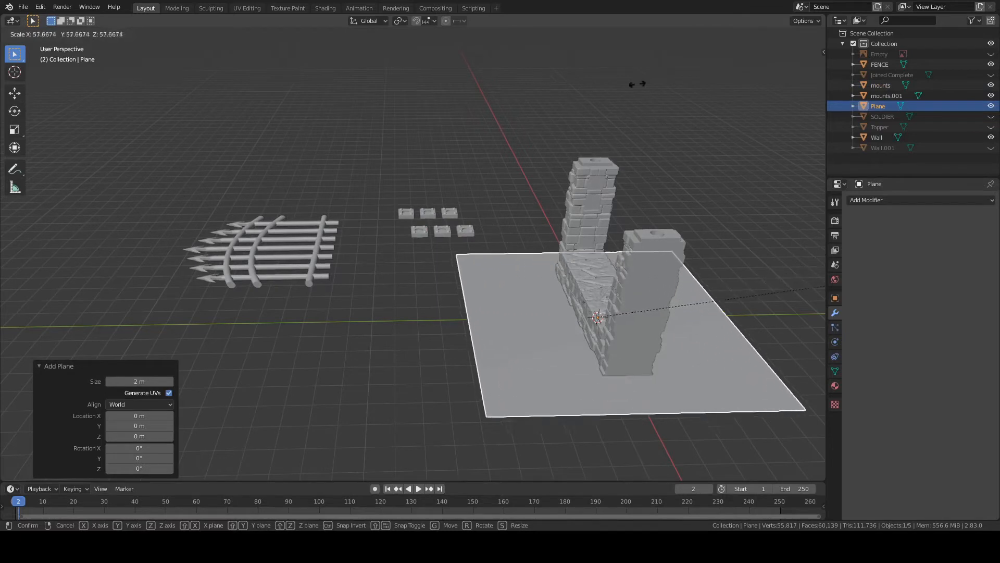
left_click(31, 89)
Move the plane about -87.2 m along the Y axis, out in front of the wall
key("g")
key("y")
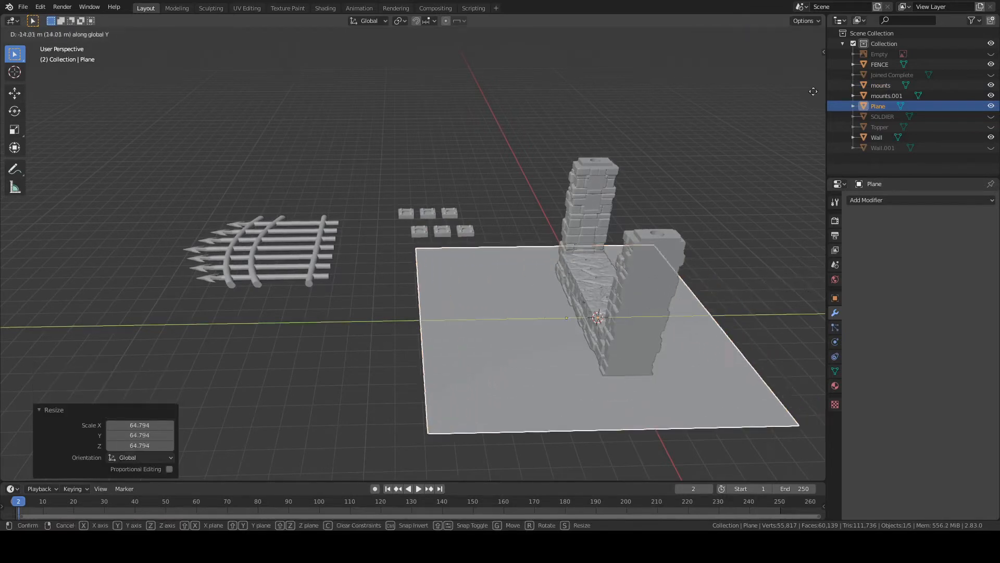
left_click(658, 93)
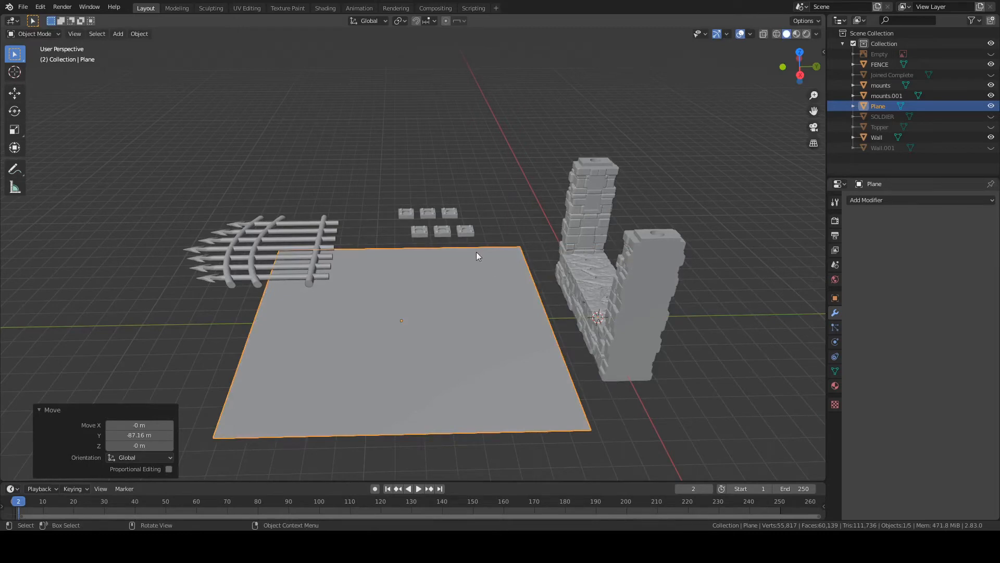
Turn on snapping and set the snap target to faces
middle_click_drag(474, 324, 428, 216)
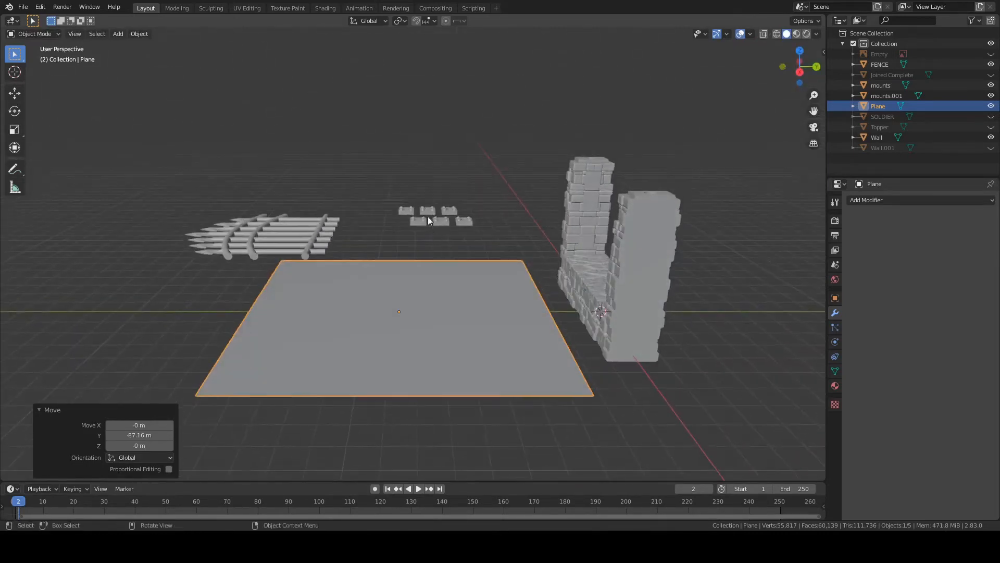
left_click(430, 21)
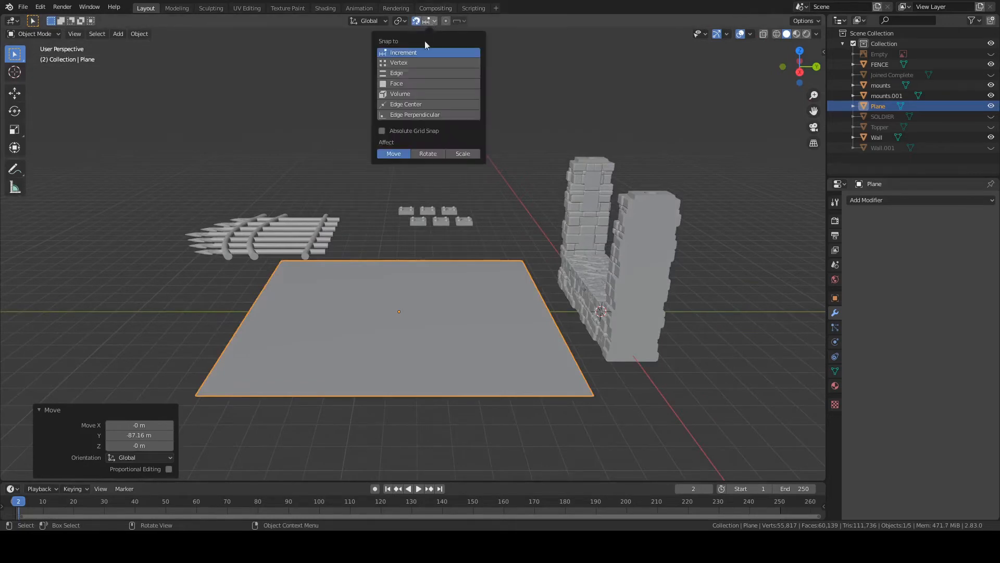
left_click(410, 84)
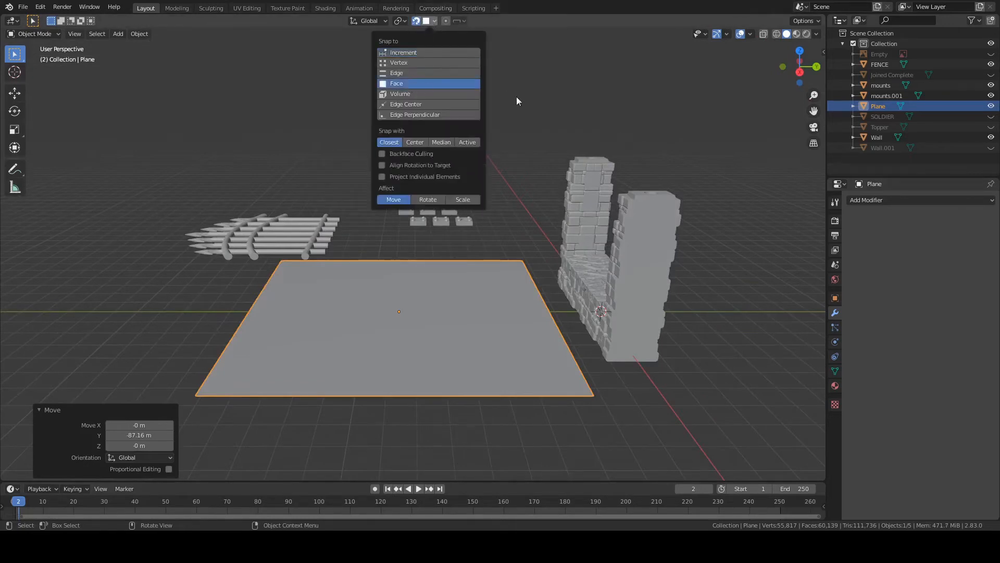
Move the mounts and mounts.001 plates down onto the plane using face snapping, about -34.9 m along Z
left_click(465, 222)
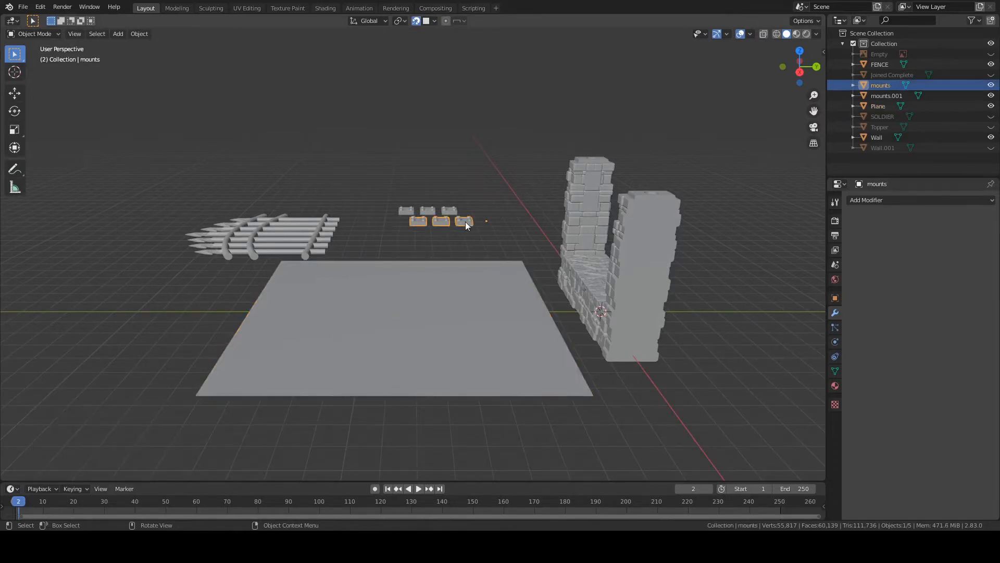
key("g")
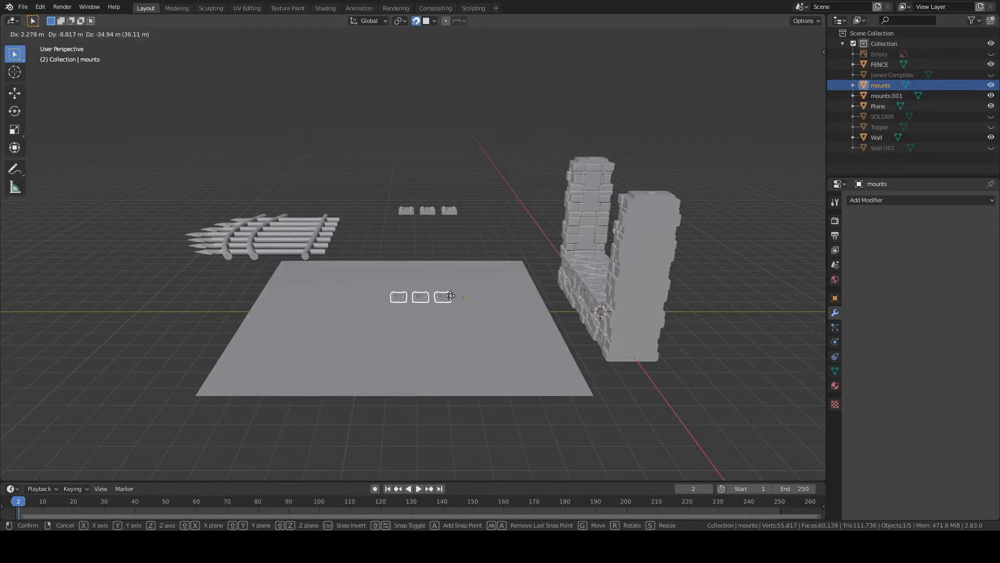
left_click(440, 291)
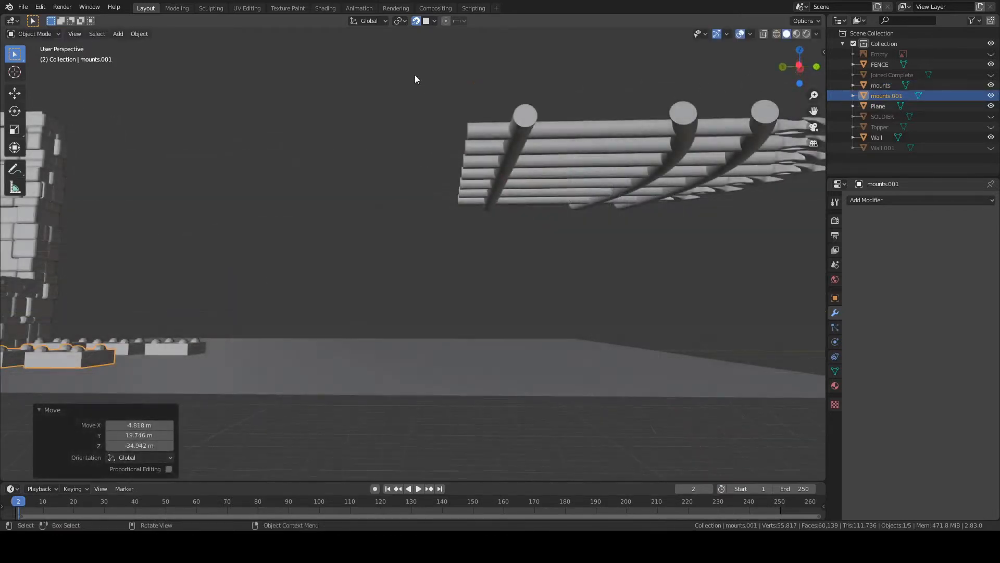
Move the FENCE object down onto the plane with face snapping, about 7.5 m in X, 9.8 m in Y and -30.1 m in Z
left_click(426, 21)
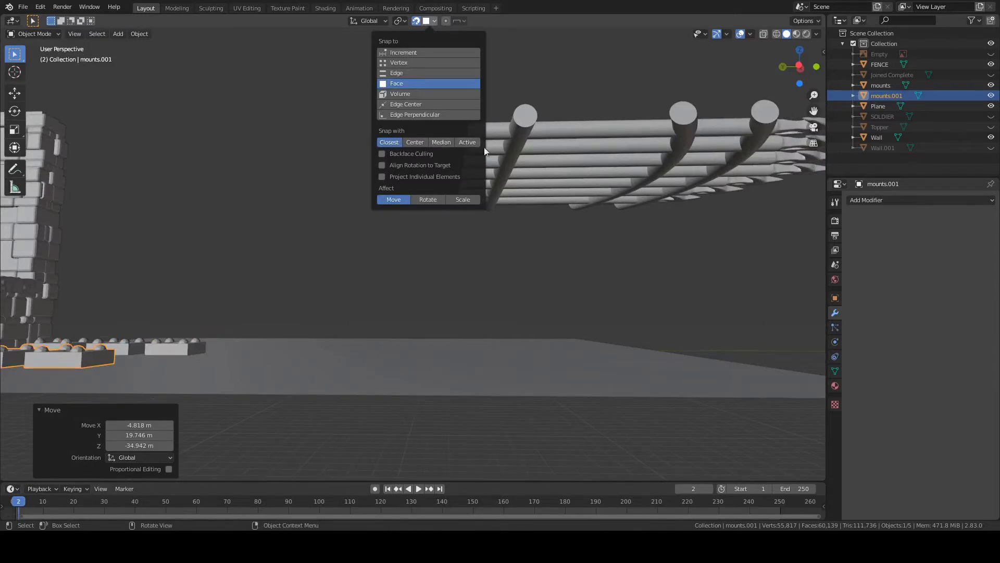
left_click(594, 160)
key("g")
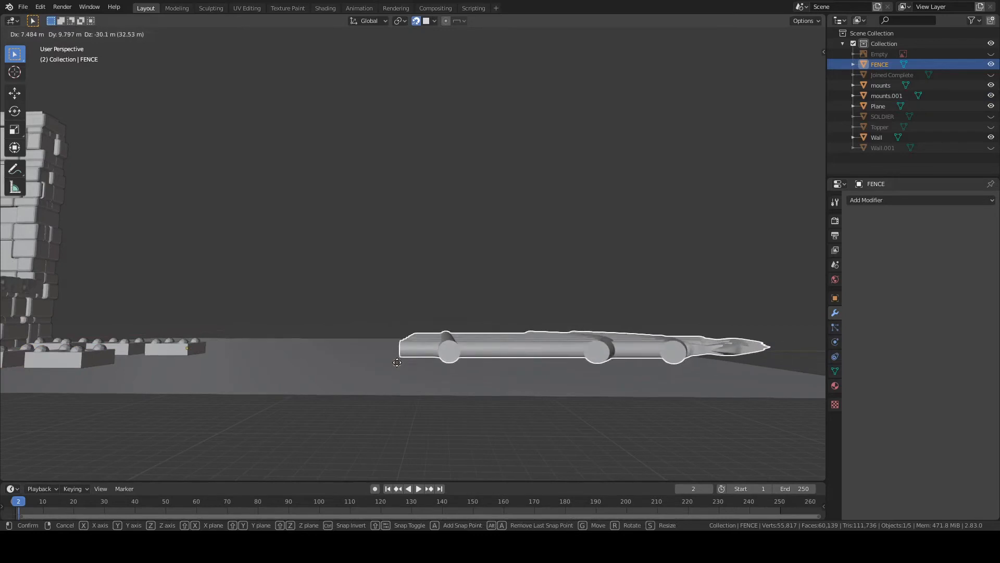
left_click(397, 362)
Bisect the entire FENCE mesh horizontally through the spear tips in right orthographic view, with the cutting plane at about Z 1.57 m
middle_click_drag(568, 362, 329, 204)
middle_click_drag(470, 326, 562, 300)
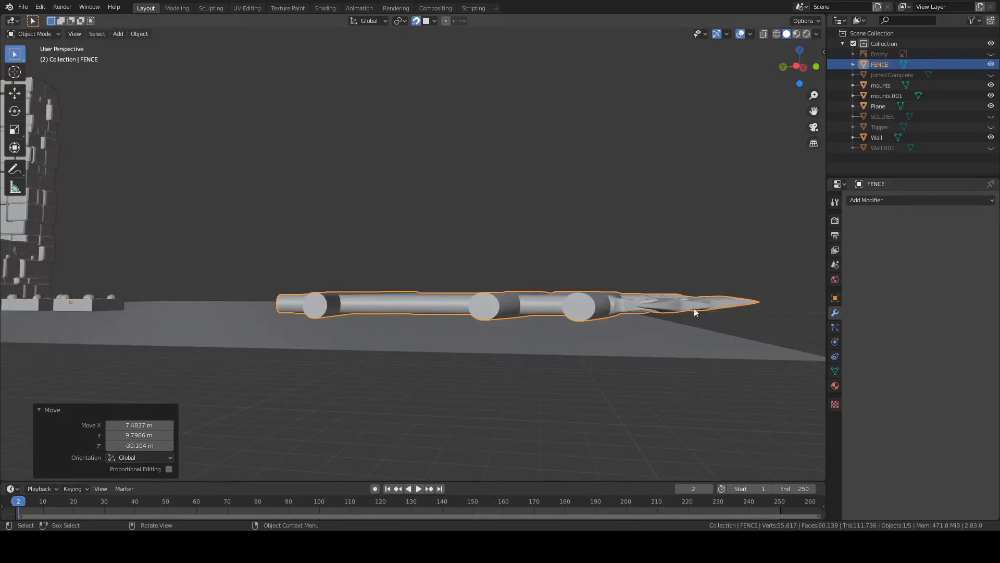
middle_click_drag(631, 326, 631, 323)
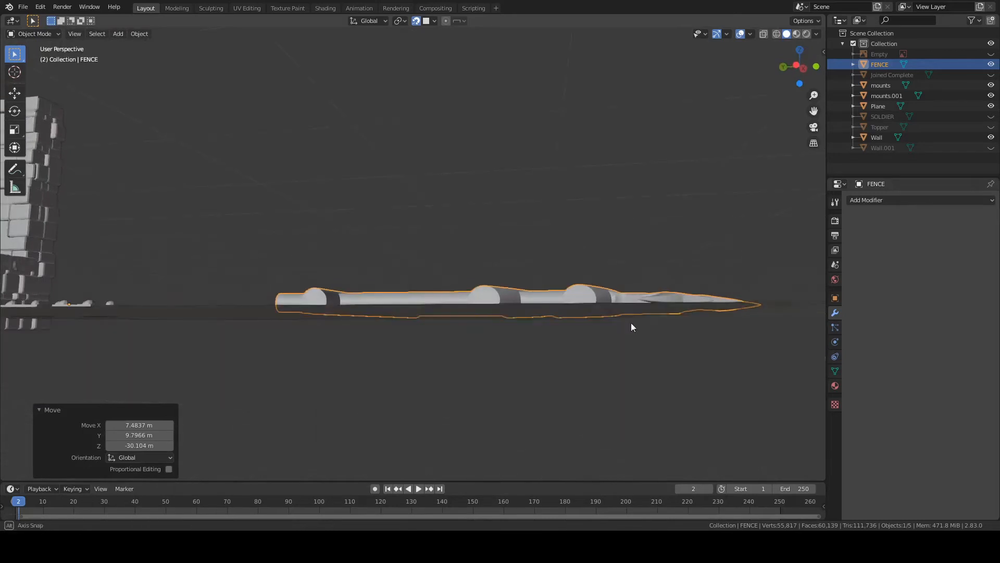
left_click(800, 67)
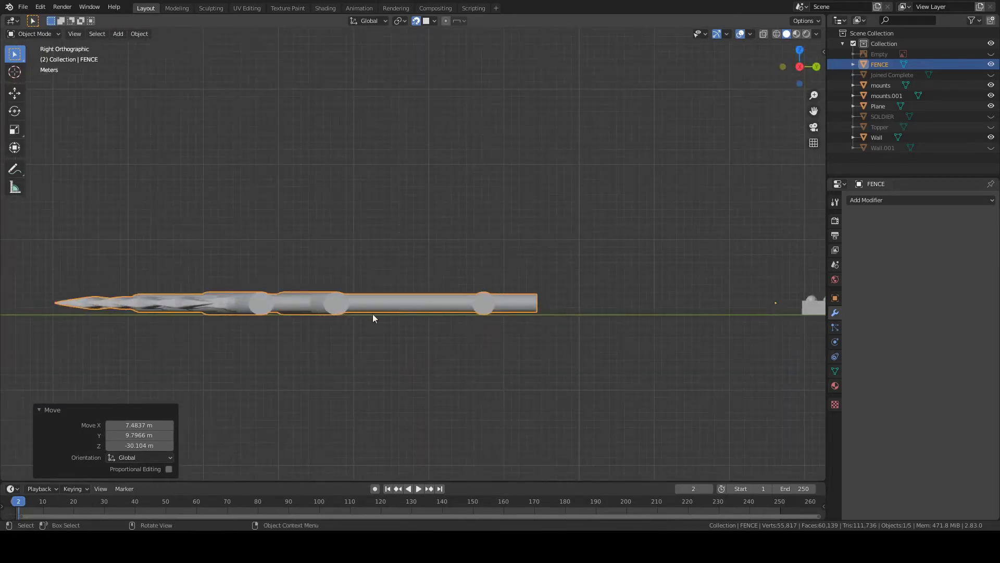
middle_click_drag(267, 304, 464, 314, "shift")
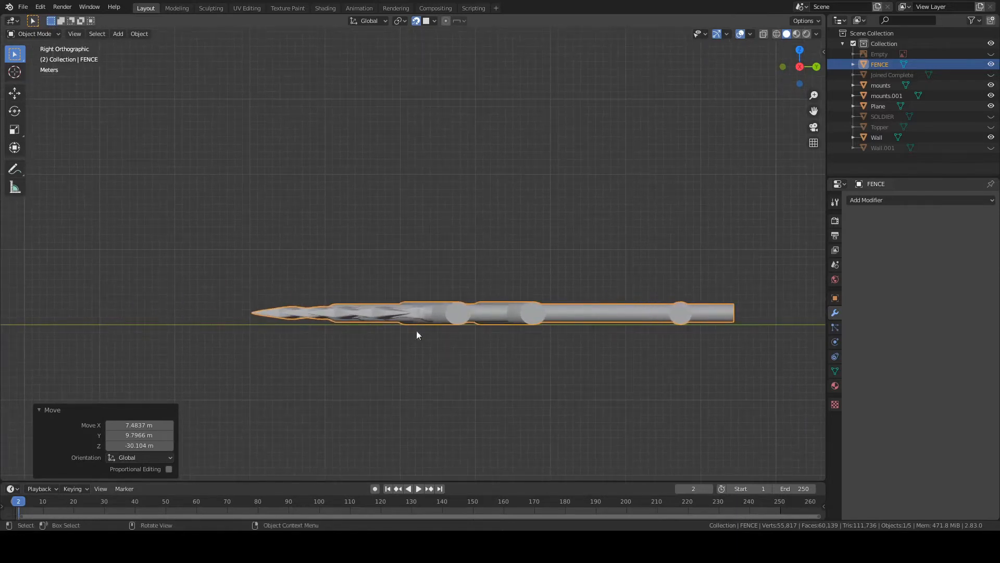
middle_click_drag(368, 330, 395, 295, "shift")
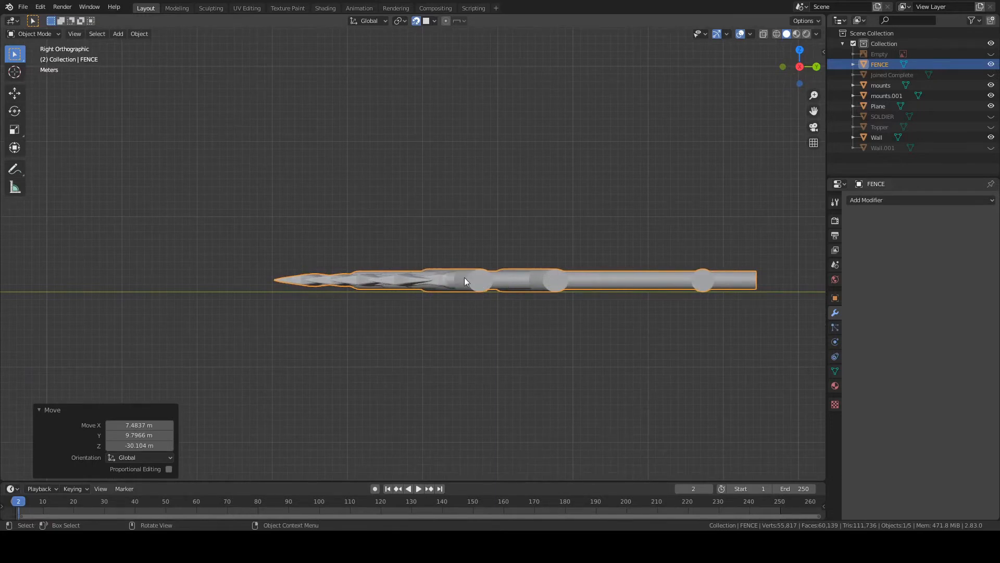
key("Tab")
scroll(463, 284, "up", 1)
middle_click_drag(461, 291, 368, 288, "shift")
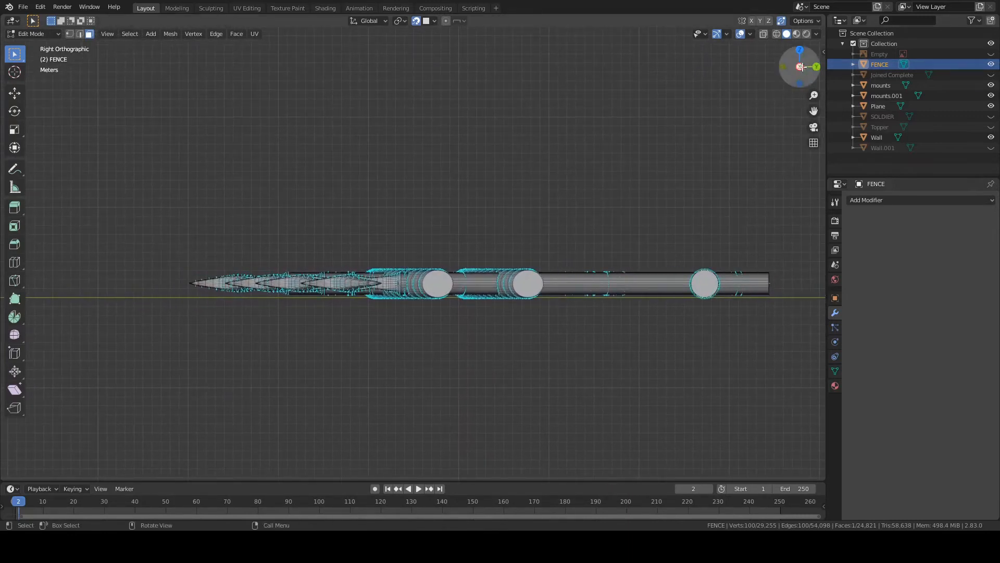
middle_click_drag(299, 284, 419, 283, "shift")
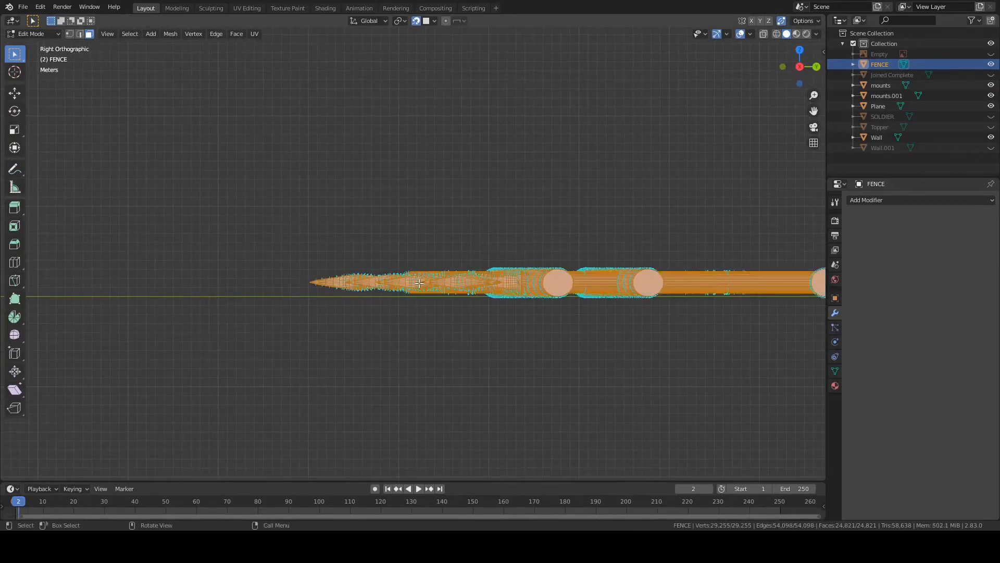
scroll(411, 282, "up", 5)
middle_click_drag(241, 331, 501, 305, "shift")
scroll(428, 313, "up", 2)
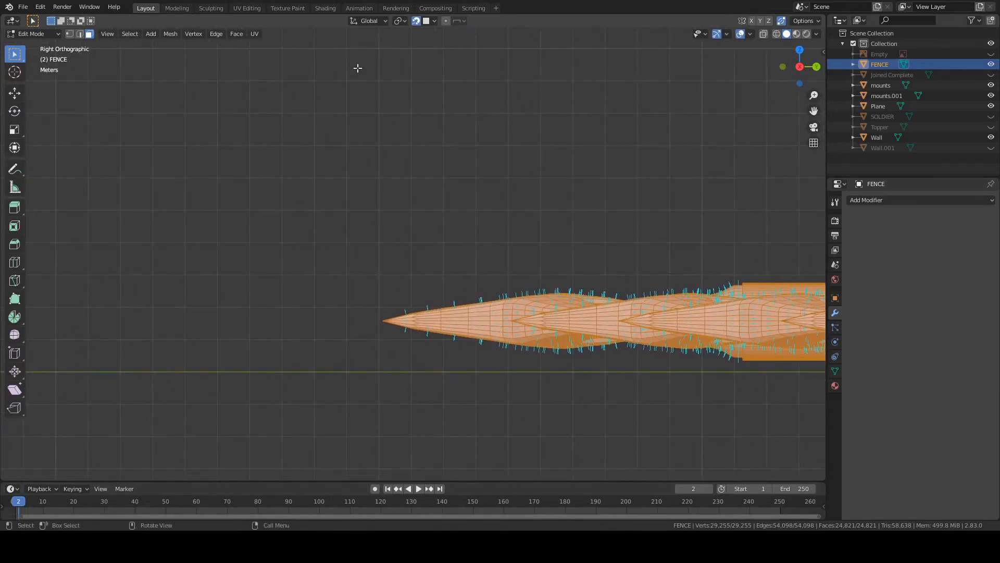
left_click(168, 33)
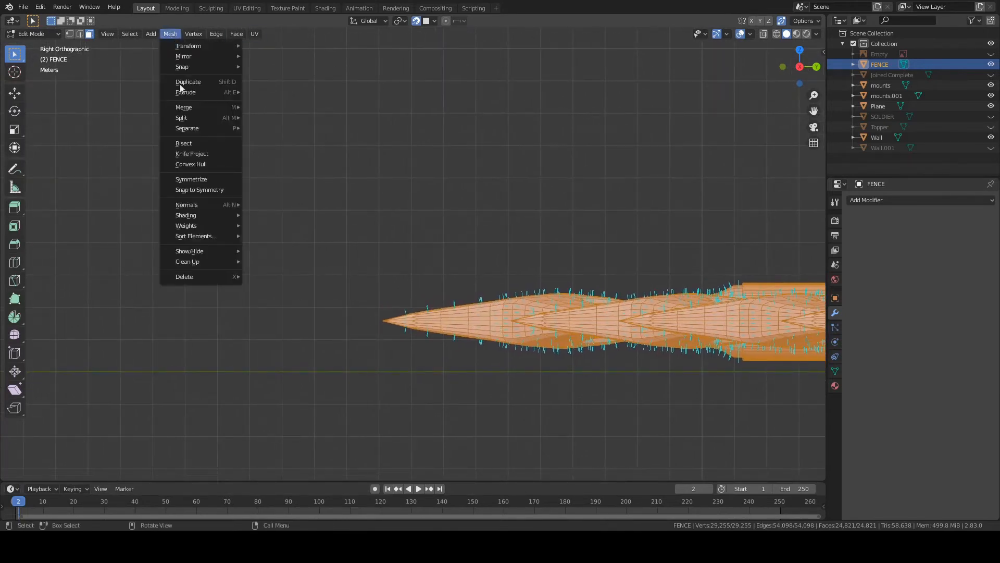
left_click(200, 142)
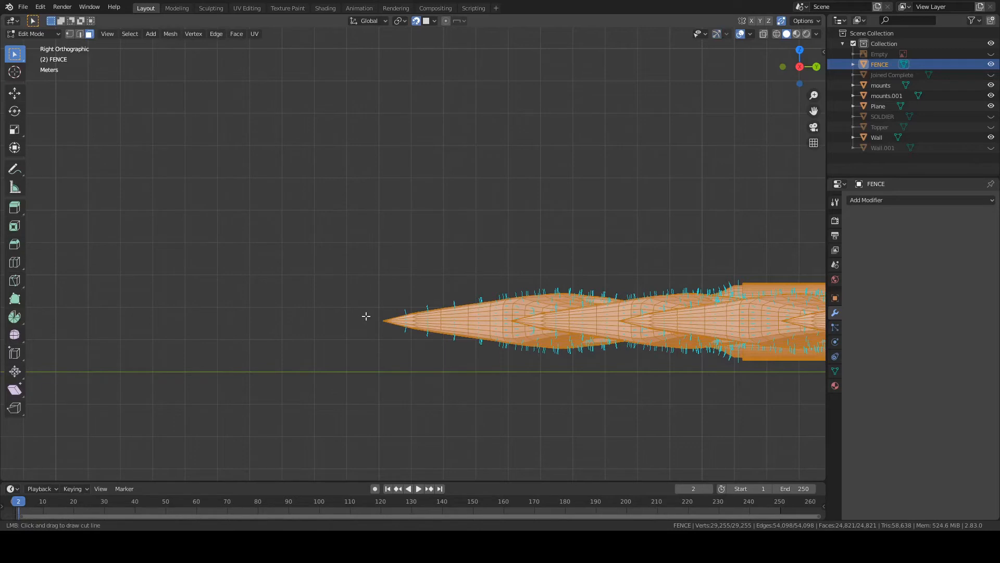
left_click_drag(373, 321, 375, 320)
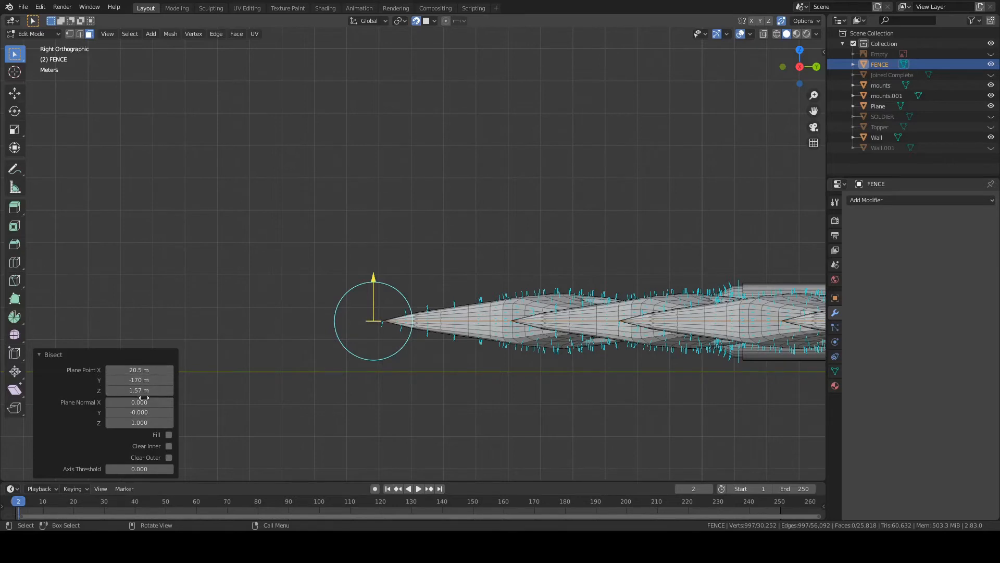
Clear the inner side of the fence bisect so only the upper half is kept, and fill the cut faces
left_click(168, 446)
left_click(168, 445)
left_click(168, 458)
left_click(168, 457)
left_click(169, 446)
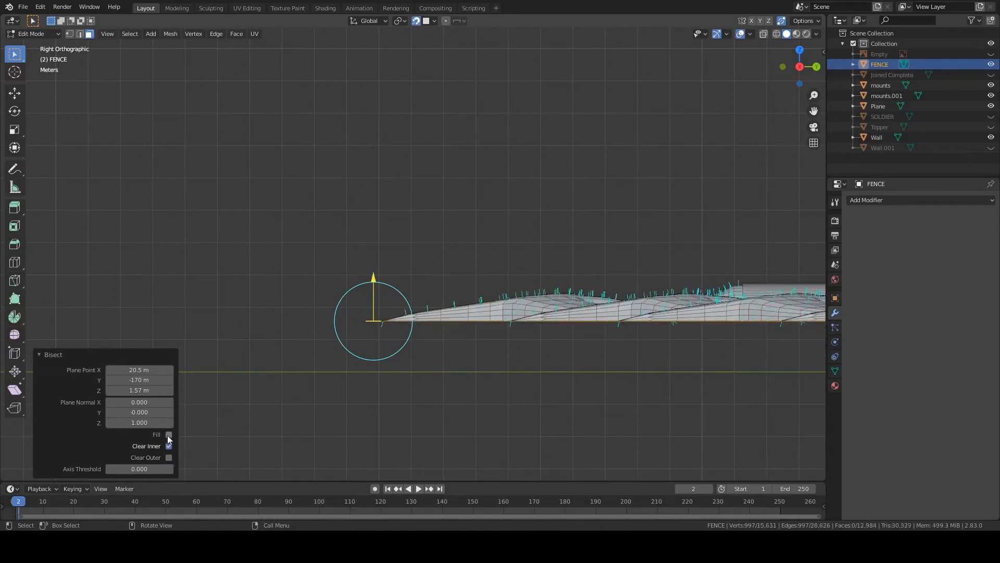
left_click(169, 434)
middle_click_drag(439, 343, 320, 336, "shift")
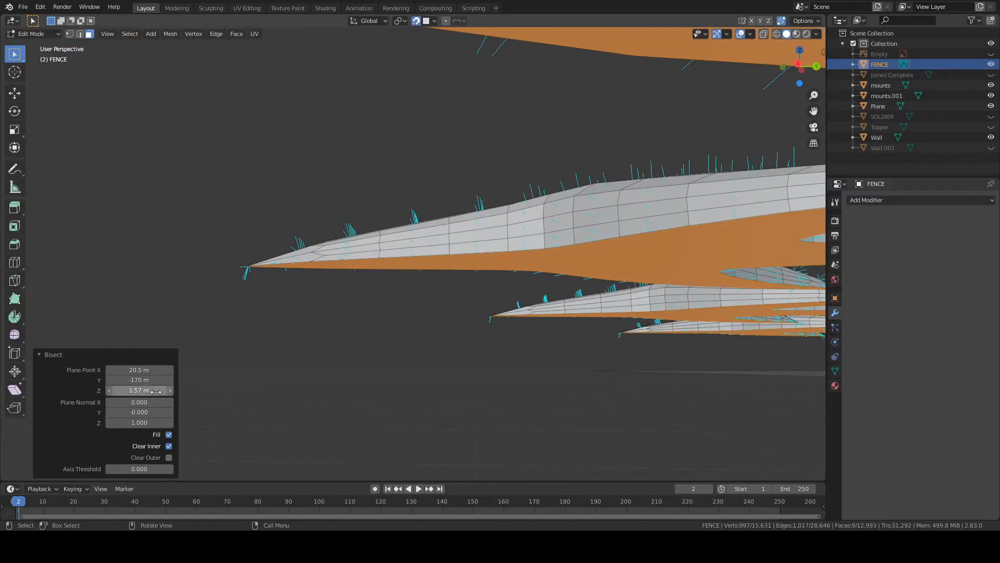
Set the bisect plane point Z to 1.58 m and return the fence to Object Mode
left_click(169, 390)
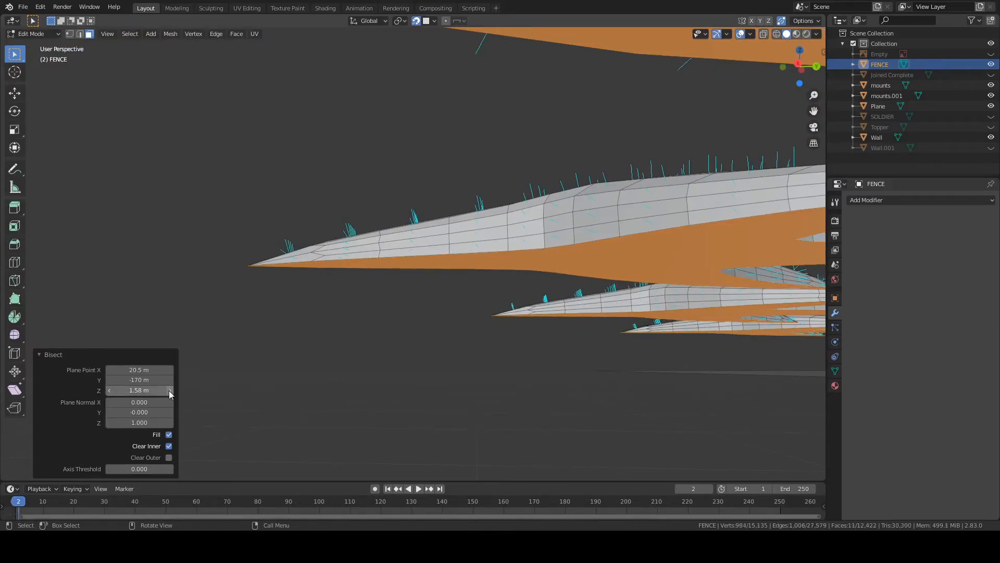
middle_click_drag(401, 373, 178, 347)
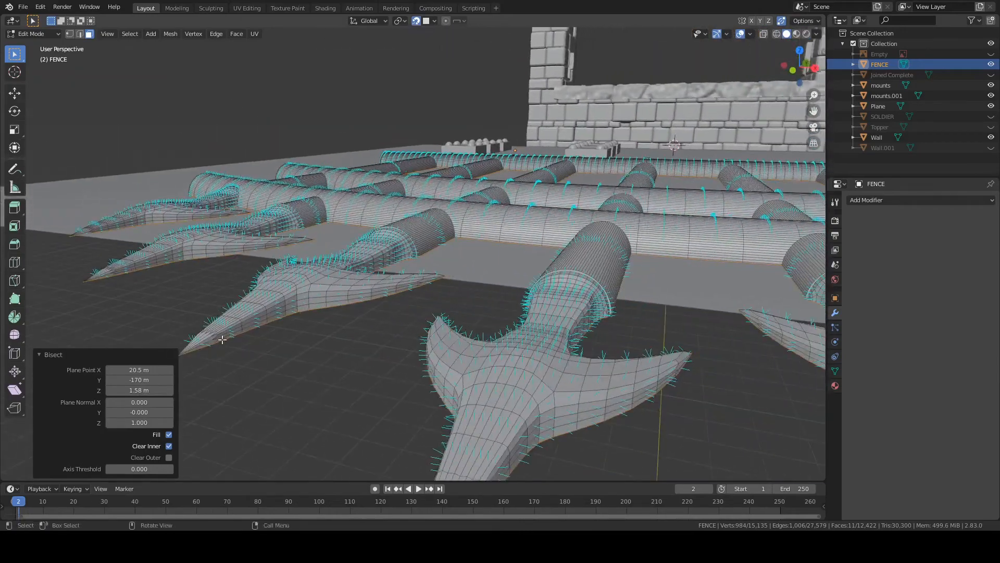
left_click(388, 356)
middle_click_drag(386, 352, 389, 438)
key("Tab")
middle_click_drag(537, 411, 454, 349)
scroll(438, 360, "down", 3)
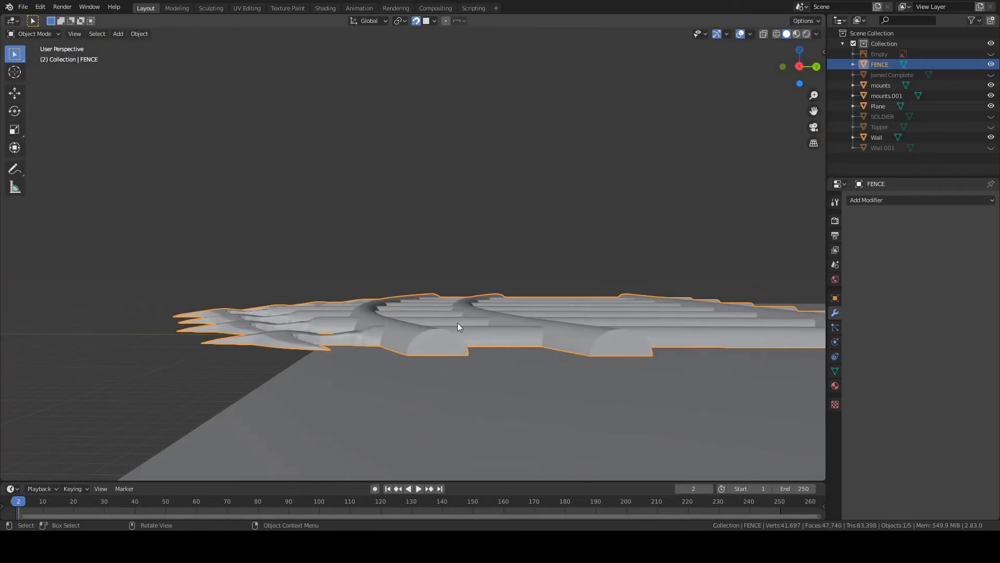
left_click(457, 323)
key("g")
key("Escape")
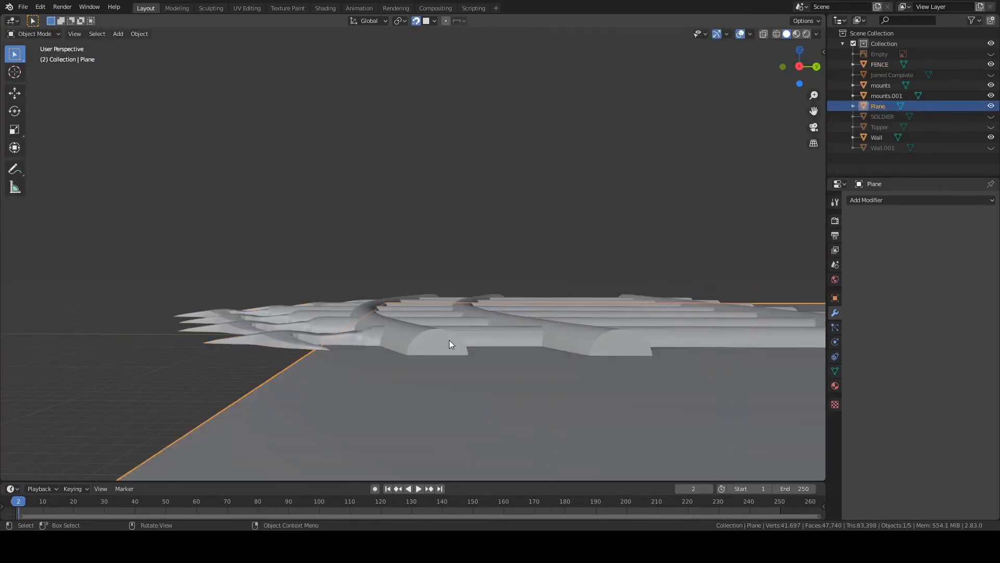
Snap the halved FENCE flat onto the plane, moving it about -22.7 m in X, 27.9 m in Y and -1.58 m in Z
left_click(435, 336)
key("g")
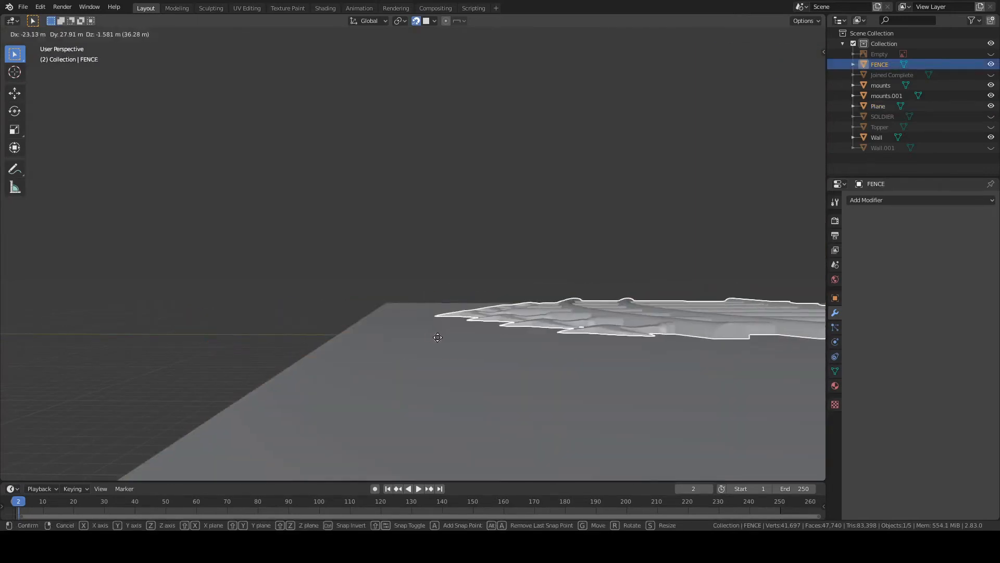
left_click(438, 337)
Duplicate the halved FENCE and place the copy beside it, about 60.5 m along the X axis
middle_click_drag(639, 364, 306, 340, "shift")
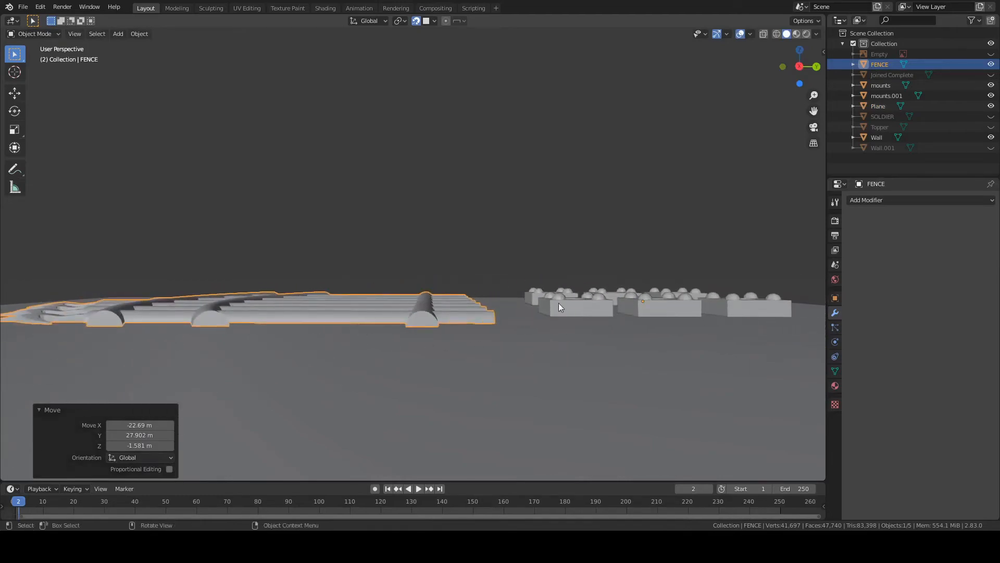
middle_click_drag(355, 331, 410, 342)
scroll(409, 342, "down", 3)
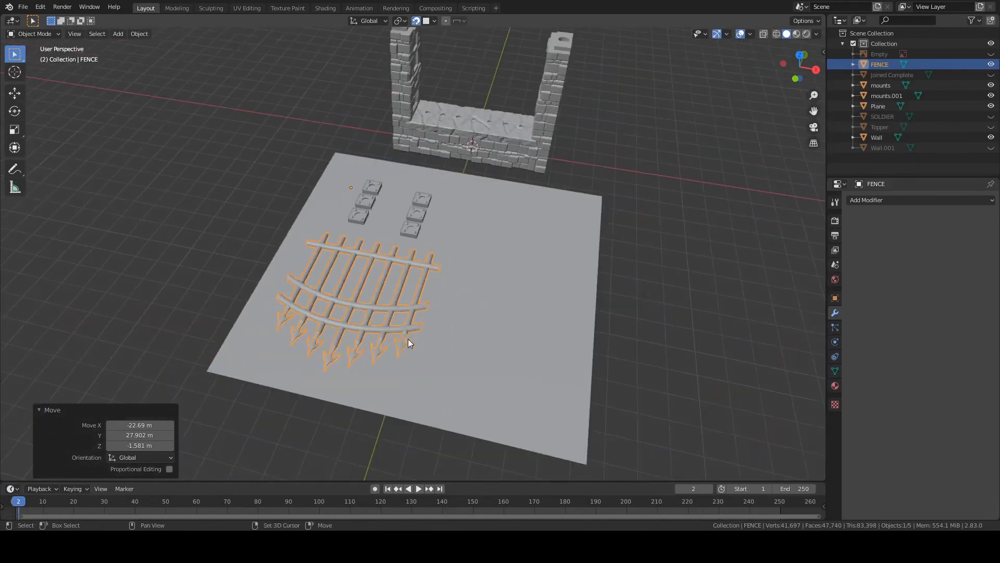
key("shift+d")
key("x")
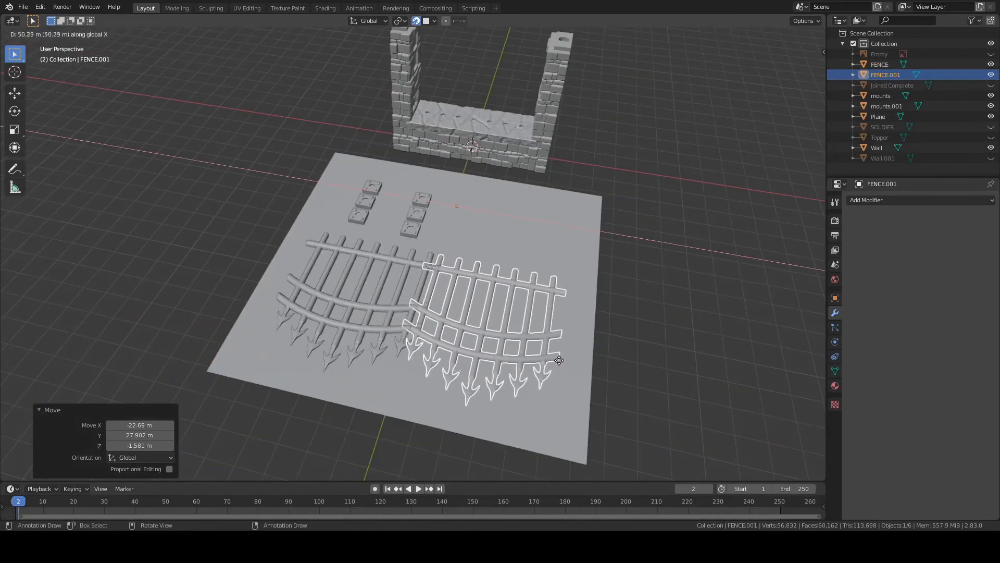
left_click(589, 363)
Delete the reference plane beneath the fence halves and mounting plates
middle_click_drag(583, 358, 384, 380)
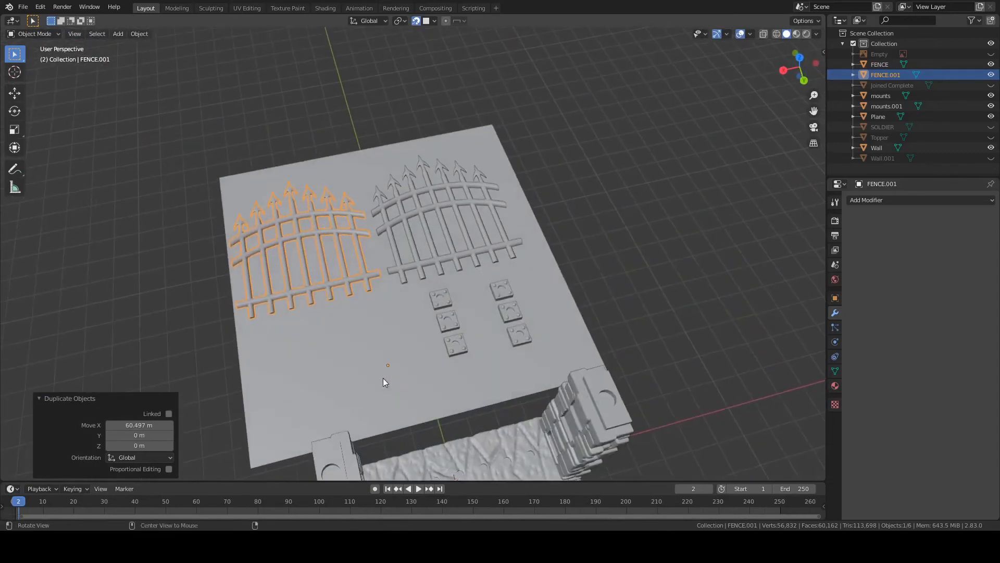
middle_click_drag(324, 335, 397, 396)
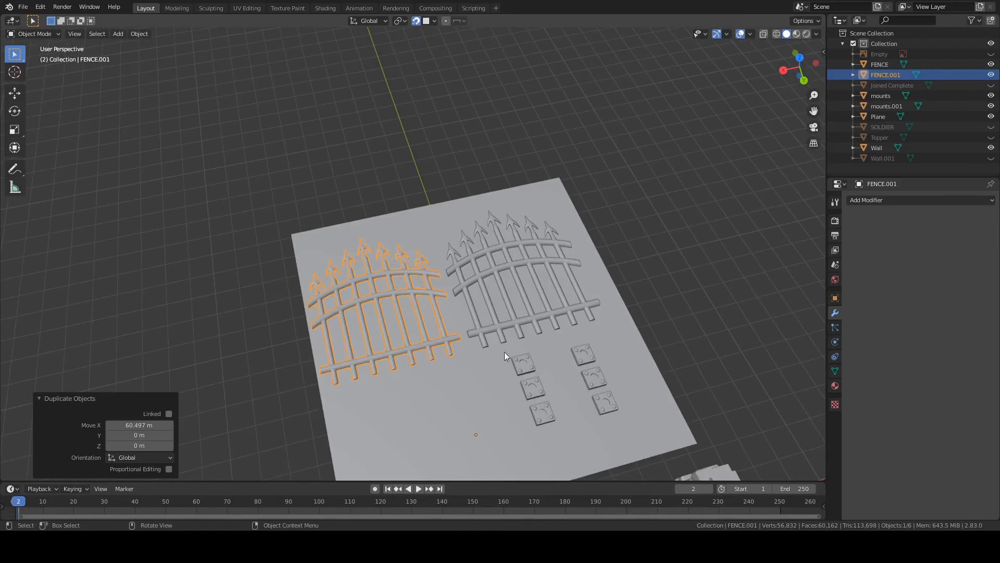
middle_click_drag(551, 400, 464, 289)
left_click(517, 311)
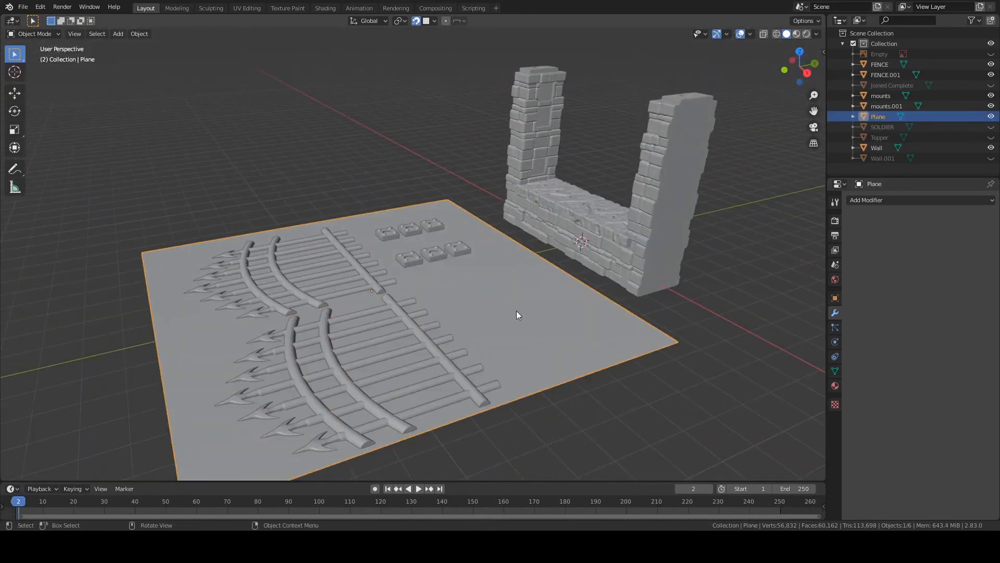
key("Delete")
In top view, move the mounts plates about -2.3 m in X and 5 m in Y to line up with mounts.001, and turn off snapping
middle_click_drag(448, 286, 516, 361)
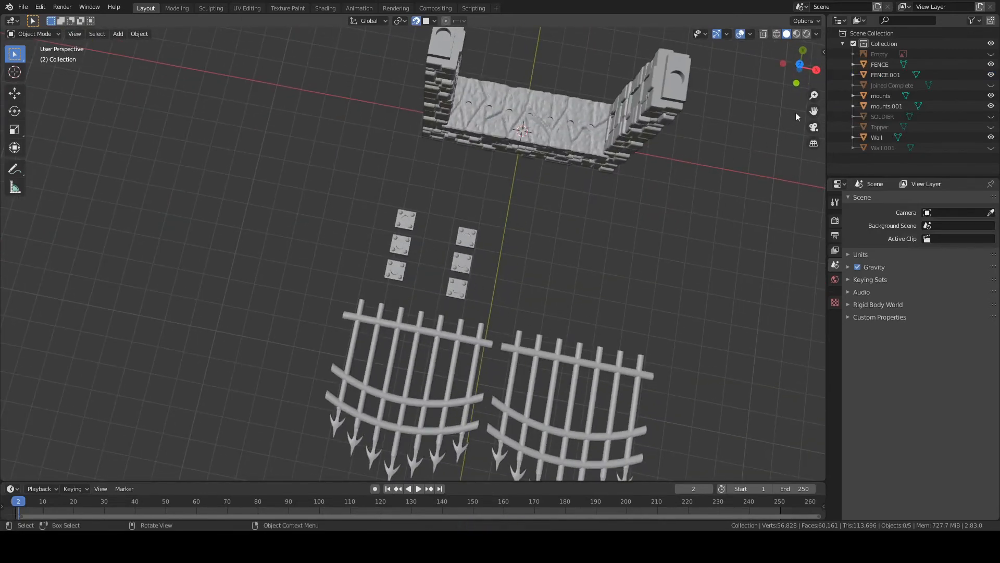
left_click(799, 64)
left_click(603, 285)
key("g")
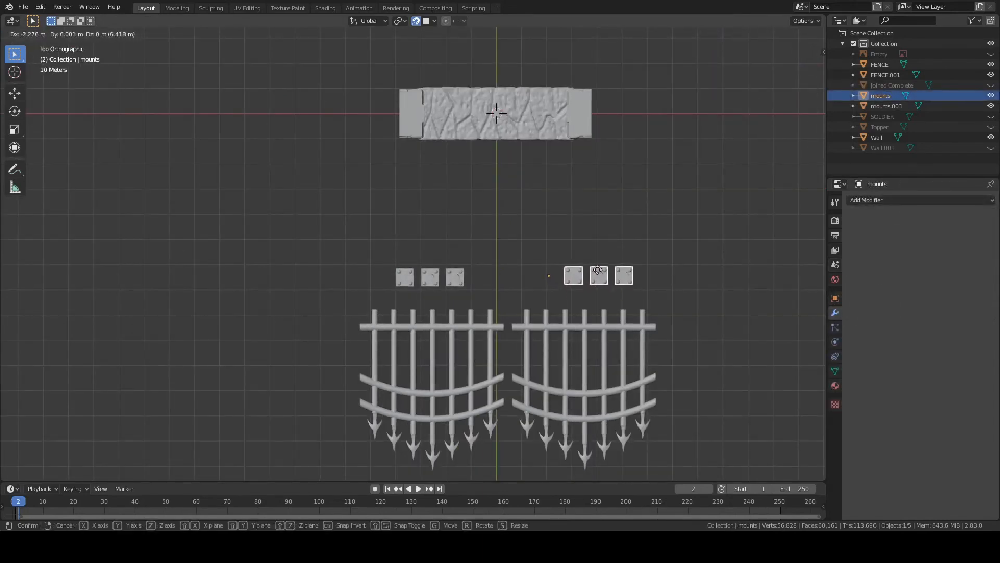
left_click(596, 273)
left_click(416, 21)
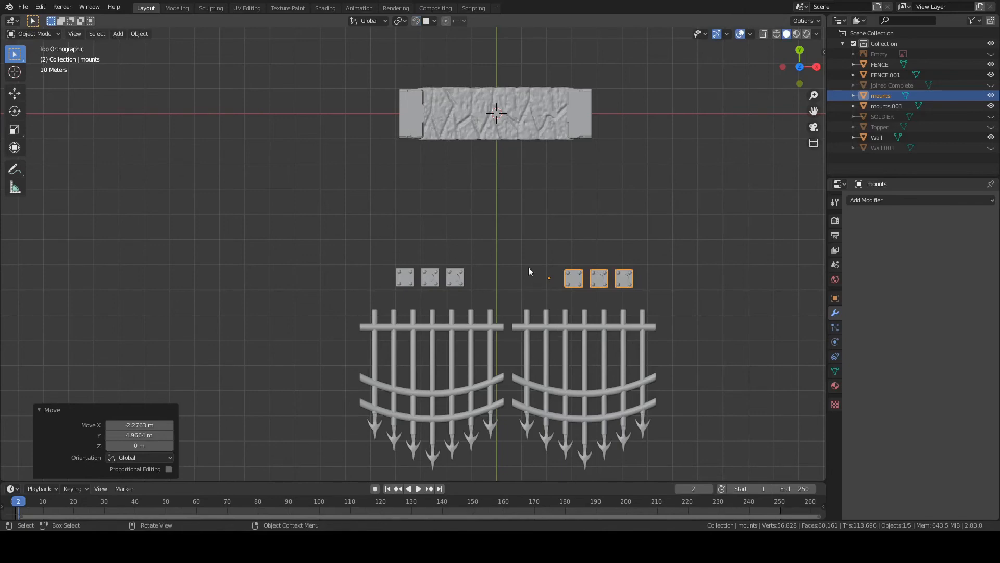
Join both fence halves and both sets of mounting plates into a single object, with mounts as the active one
middle_click_drag(477, 308, 415, 310)
left_click_drag(273, 179, 442, 385)
right_click(399, 333)
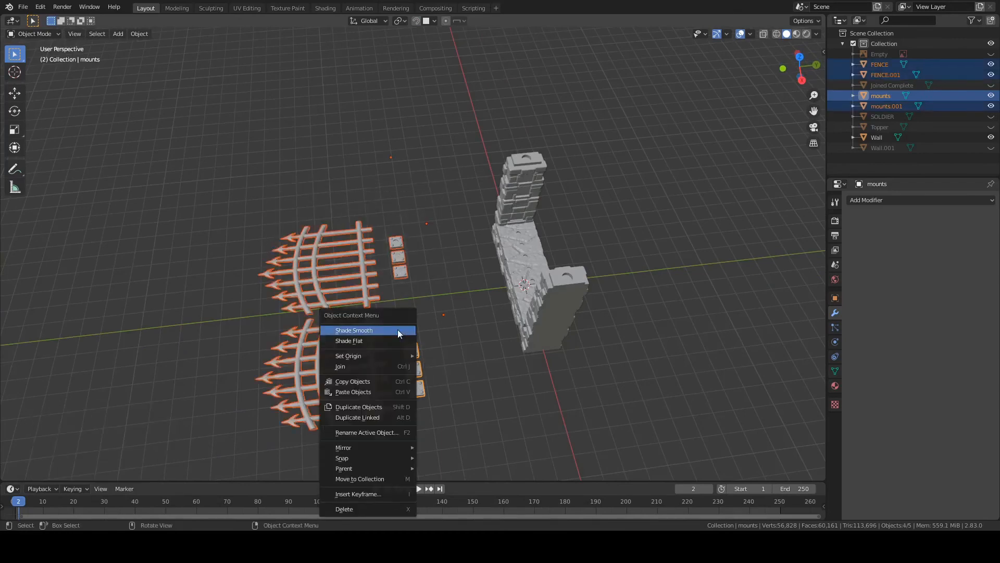
left_click(373, 366)
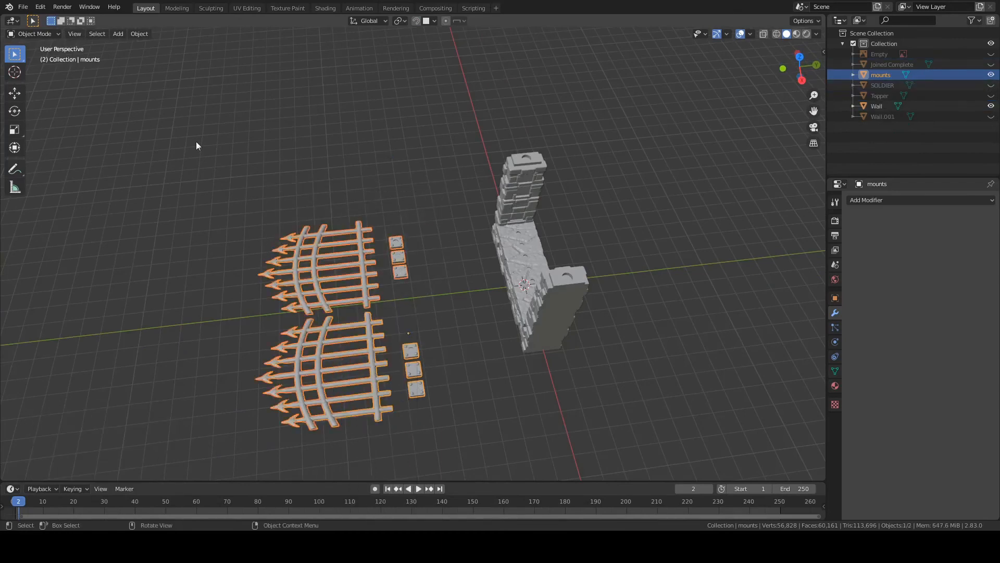
Unhide the Topper on the wall pillar and select it
left_click(526, 264)
middle_click_drag(561, 298, 386, 236)
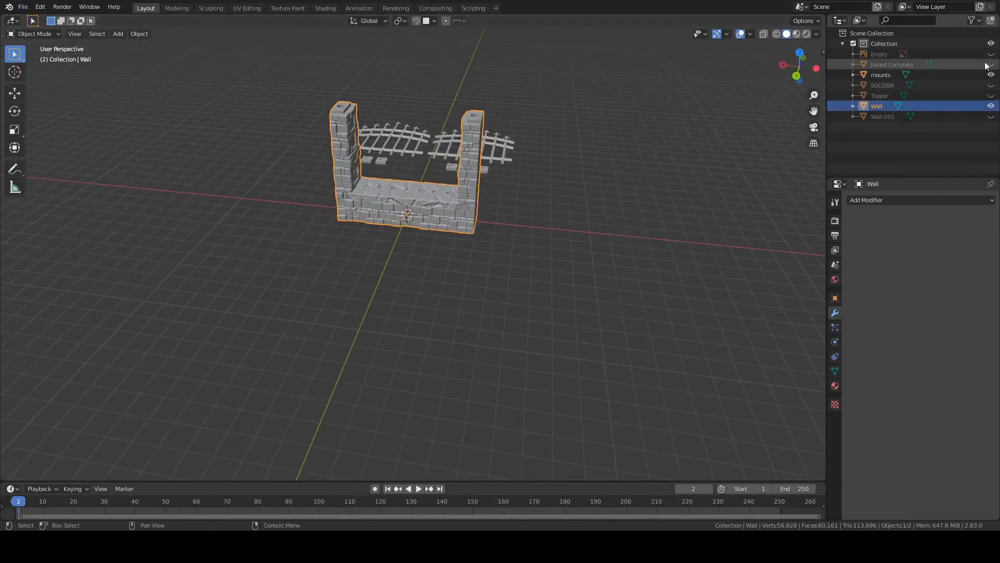
left_click(990, 96)
left_click(475, 89)
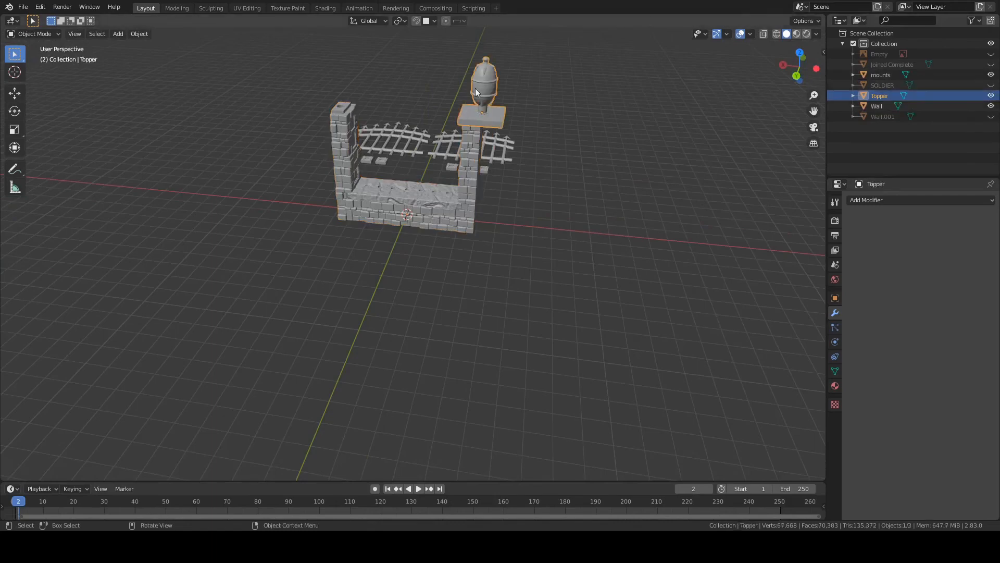
Unhide the Joined Complete model and move it about -109.85 m along the X axis, beside the separate wall
middle_click_drag(138, 245, 302, 237, "shift")
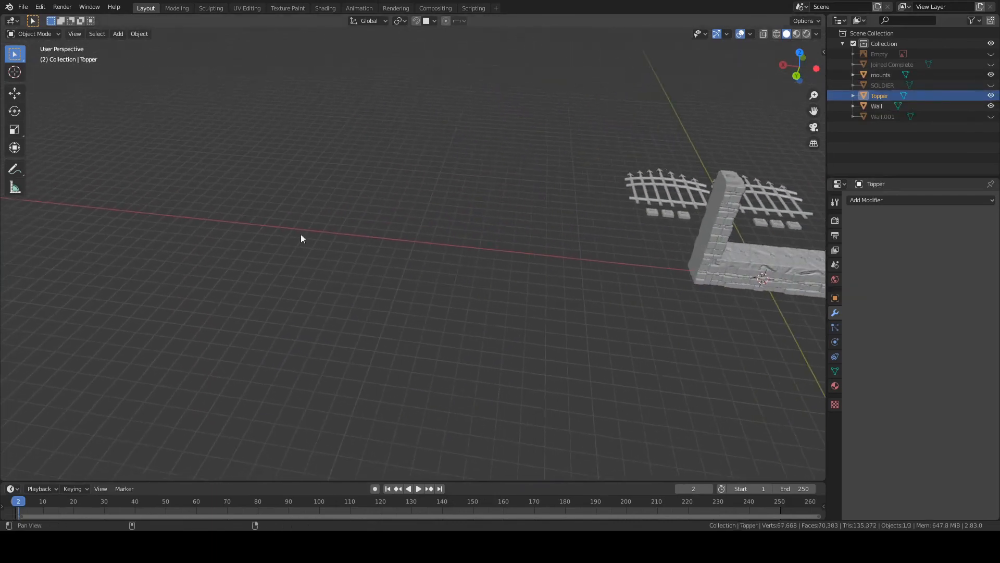
left_click(991, 117)
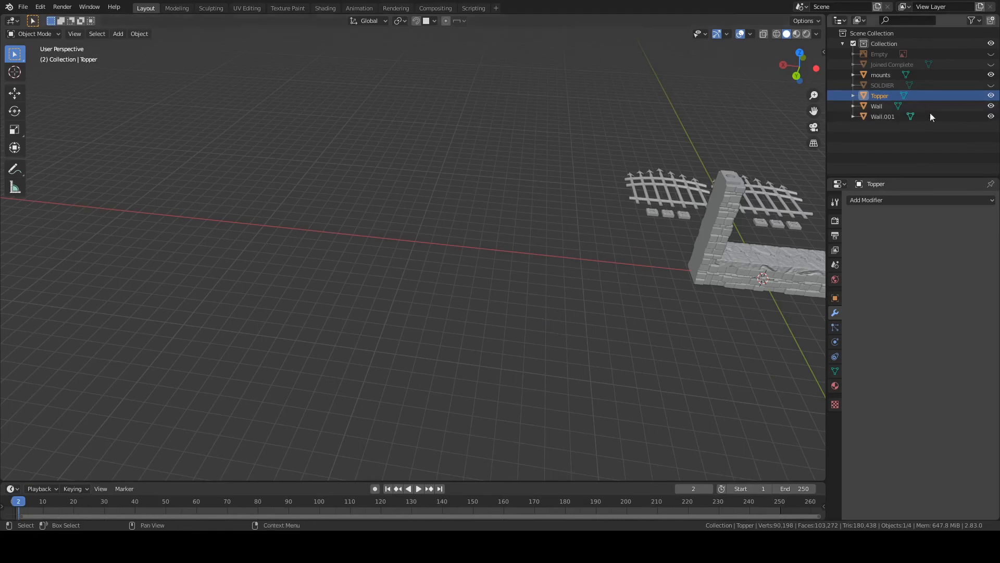
left_click(991, 116)
left_click(991, 64)
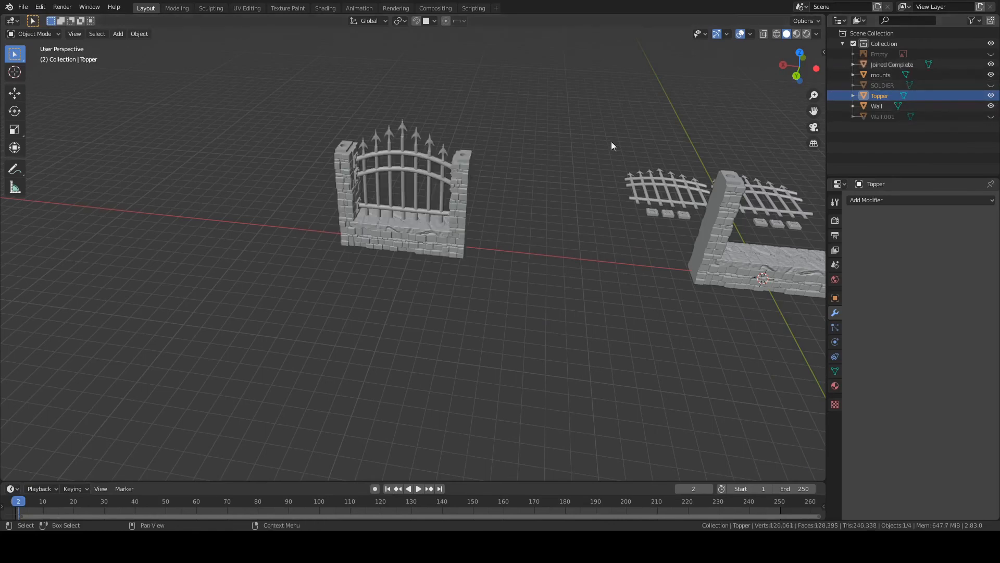
left_click(446, 204)
key("g")
key("x")
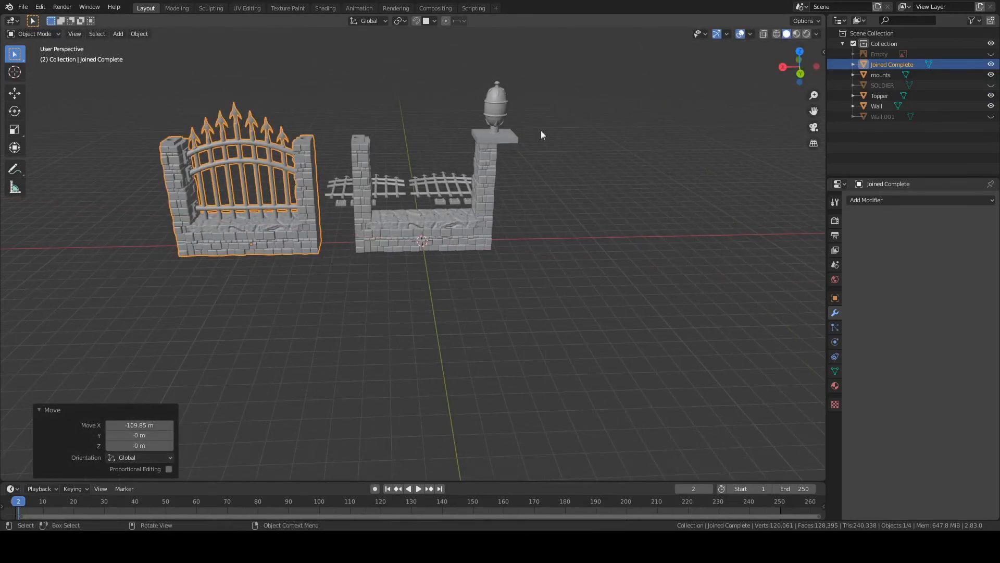
Unhide the Empty holding the reference sketch and raise it about 55.2 m along the Z axis
left_click(991, 53)
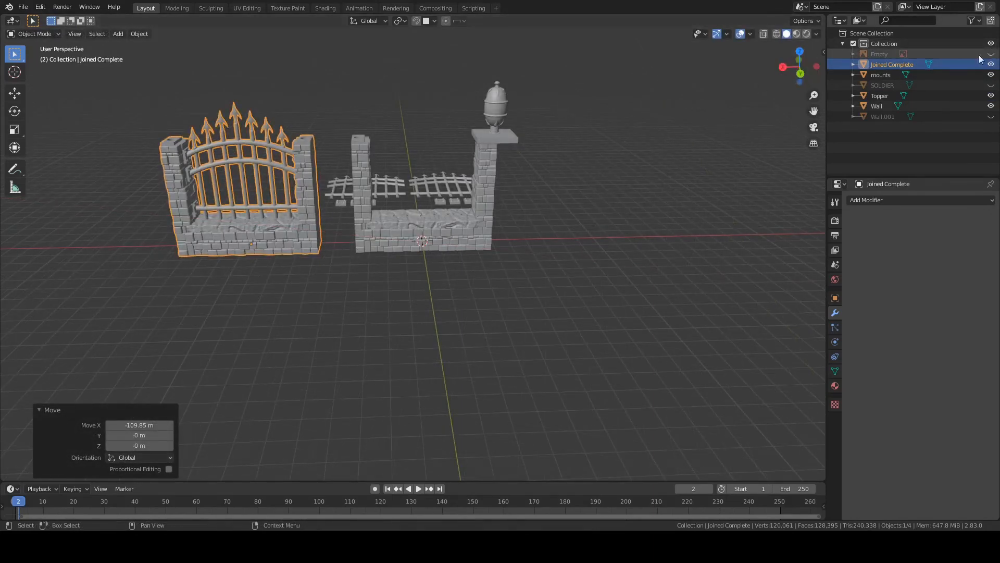
left_click(442, 152)
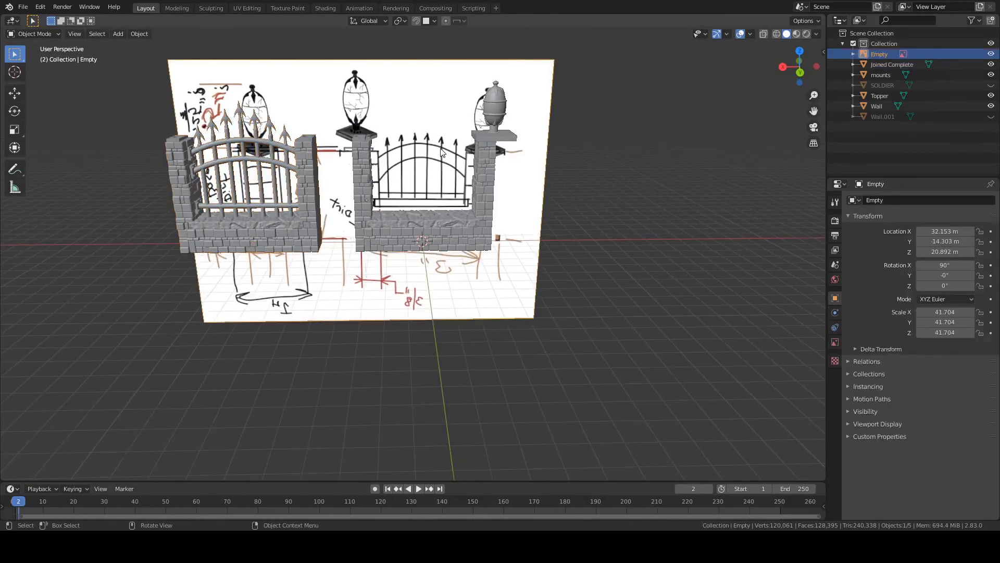
key("g")
key("z")
left_click(431, 149)
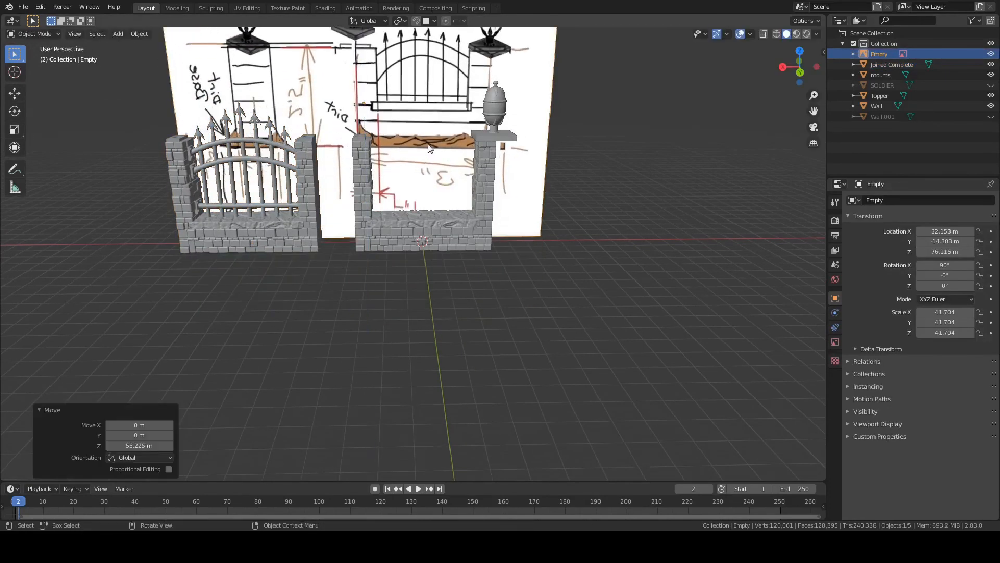
Raise the reference sketch about another 18.4 m in Z so its dimensioned drawings sit higher above the walls
middle_click_drag(382, 122, 409, 146, "shift")
key("g")
key("z")
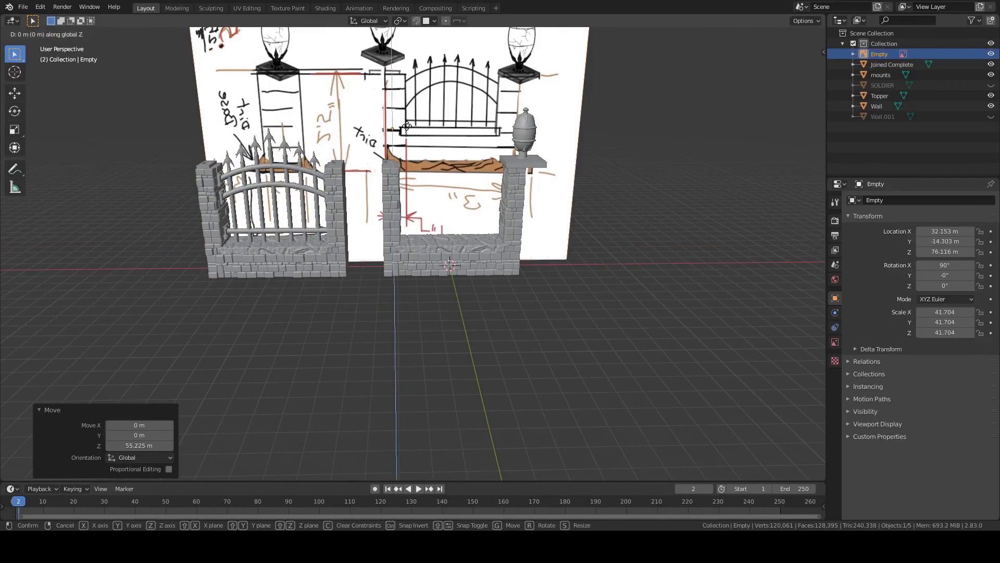
left_click(279, 102)
middle_click_drag(279, 107, 369, 162, "shift")
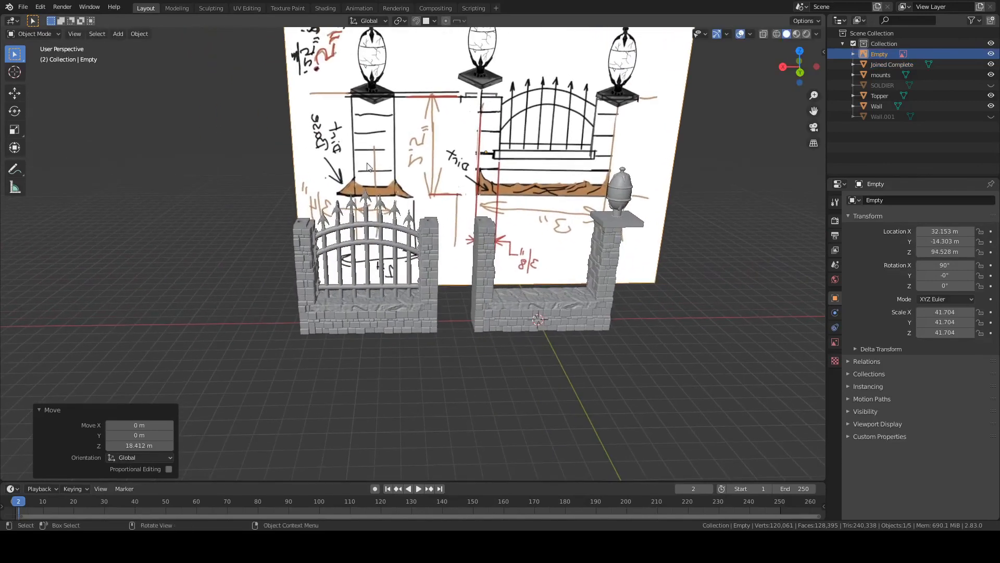
middle_click_drag(404, 192, 594, 193)
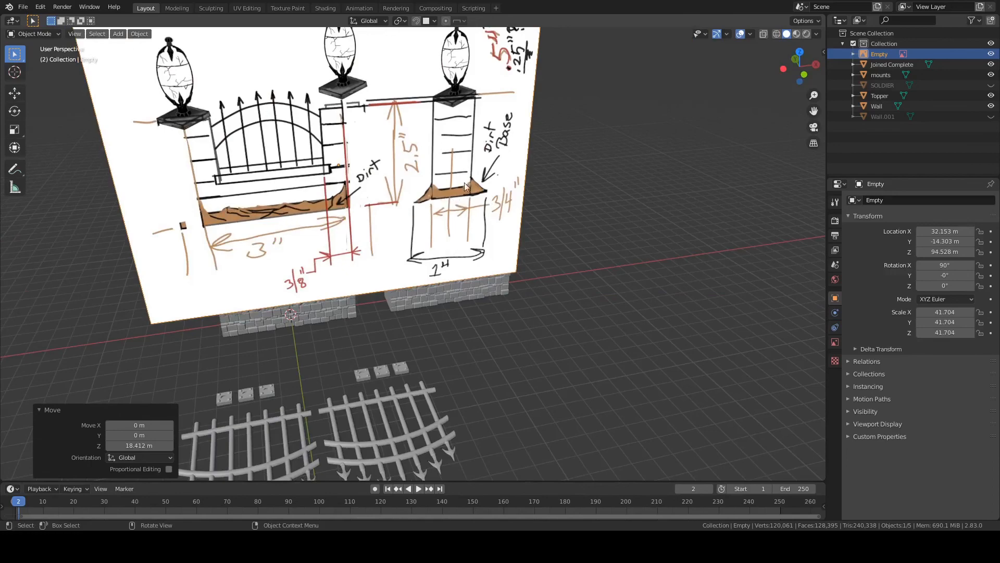
middle_click_drag(480, 223, 421, 203)
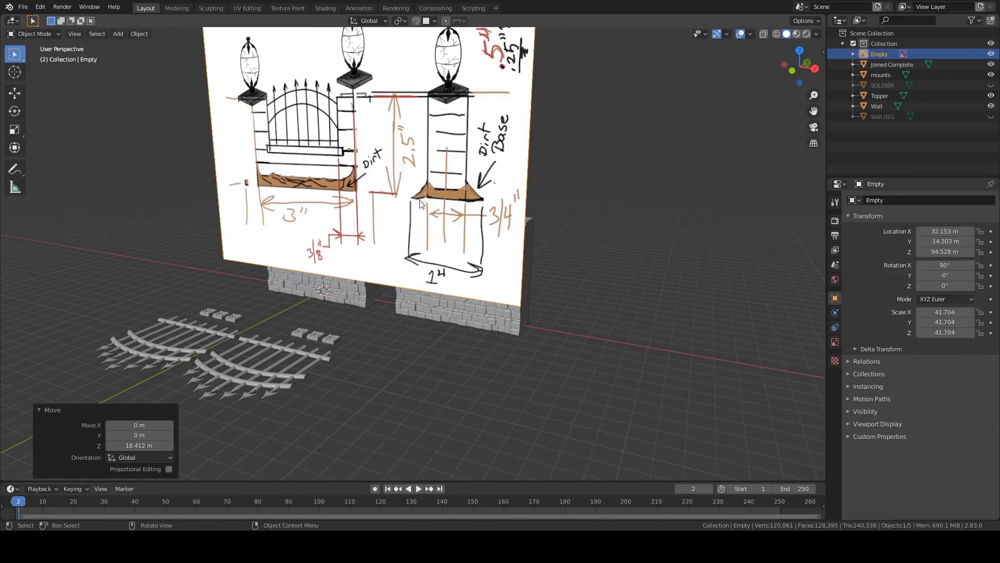